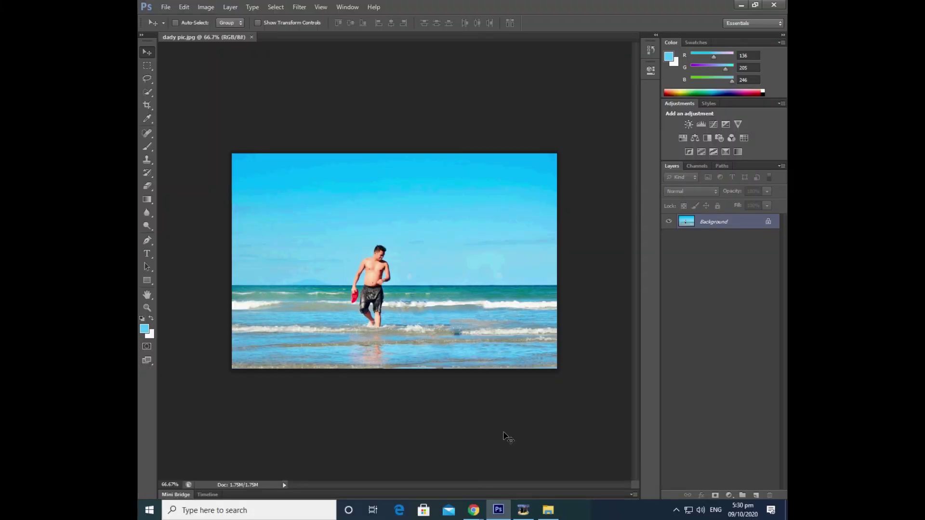
Step: Draw a light-blue circle (Ellipse 1) over the man using the Ellipse Tool
{"action": "left_click", "coordinate": [152, 283]}
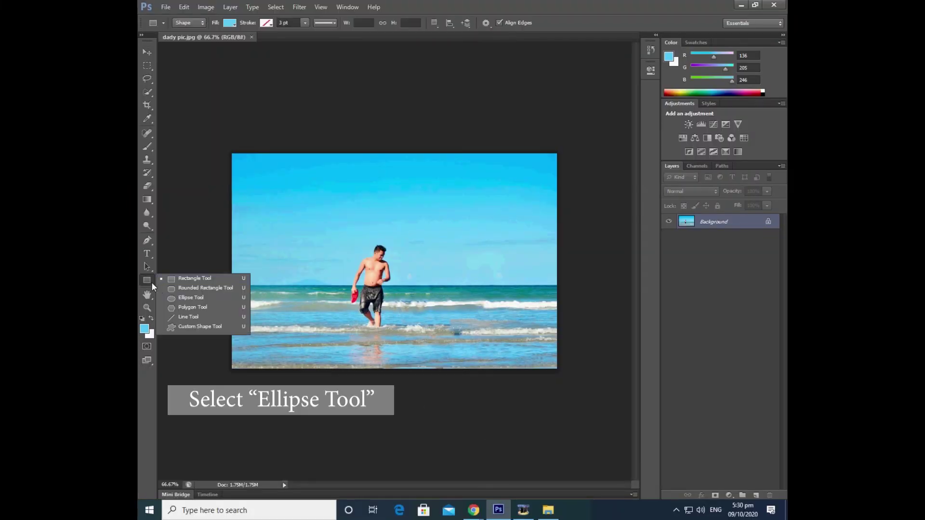
{"action": "left_click", "coordinate": [185, 298]}
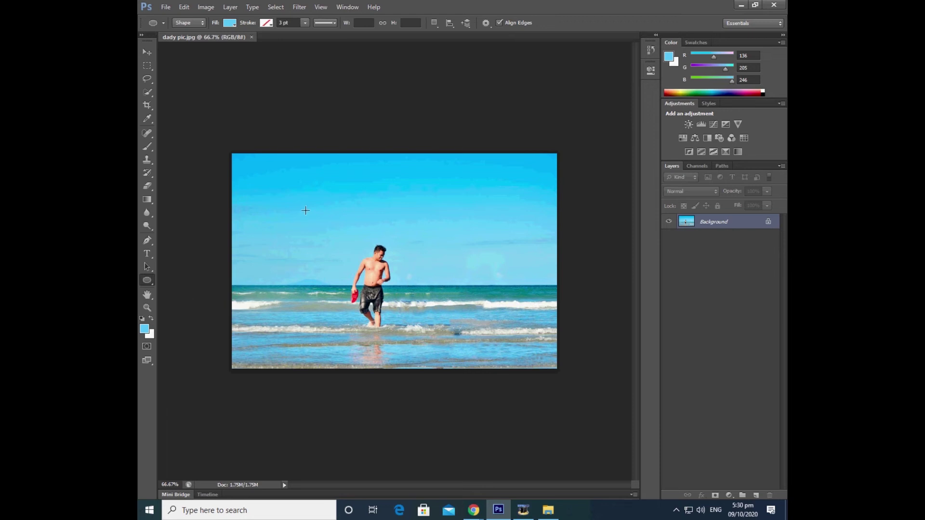
{"action": "mouse_move", "coordinate": [305, 211]}
{"action": "left_mouse_down"}
{"action": "mouse_move", "coordinate": [415, 339]}
{"action": "mouse_move", "coordinate": [424, 335]}
{"action": "left_mouse_up"}
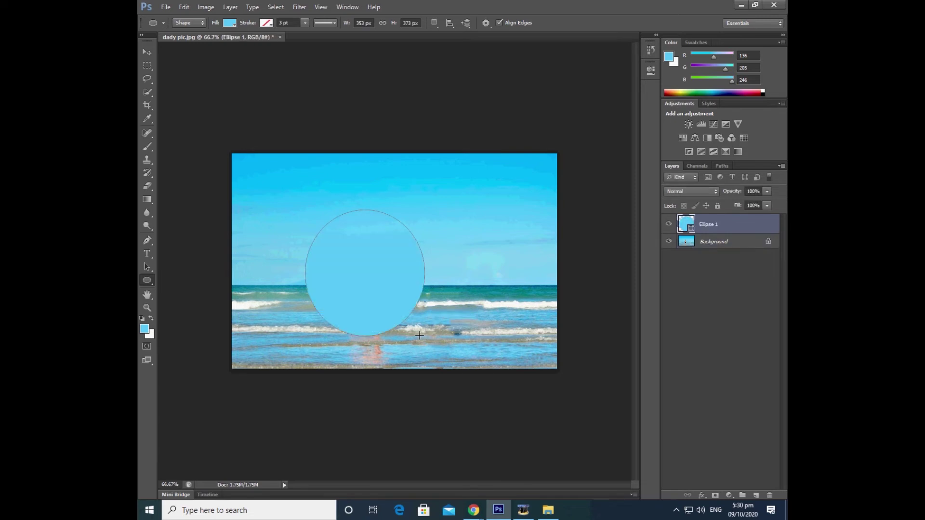
{"action": "left_click", "coordinate": [148, 53]}
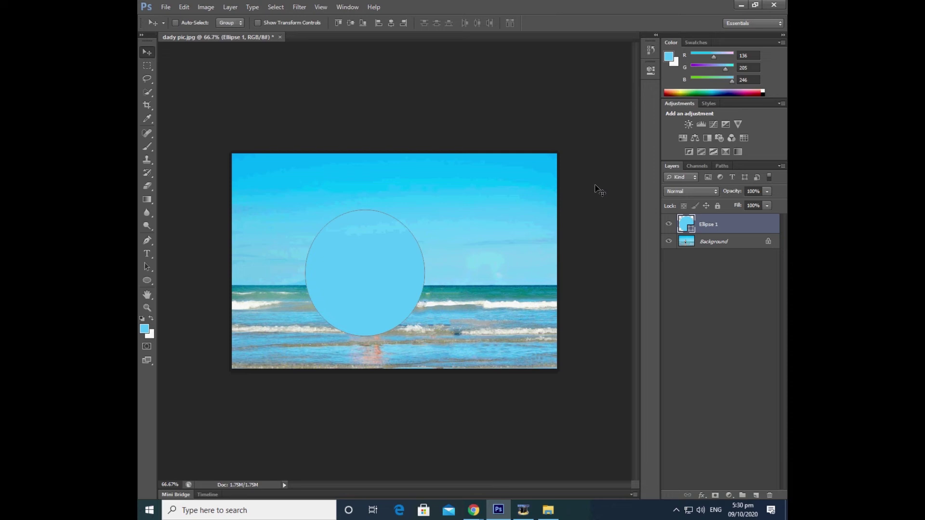
Step: Centre the circle horizontally on the canvas using Align Horizontal Centers
{"action": "key", "text": "ctrl+a"}
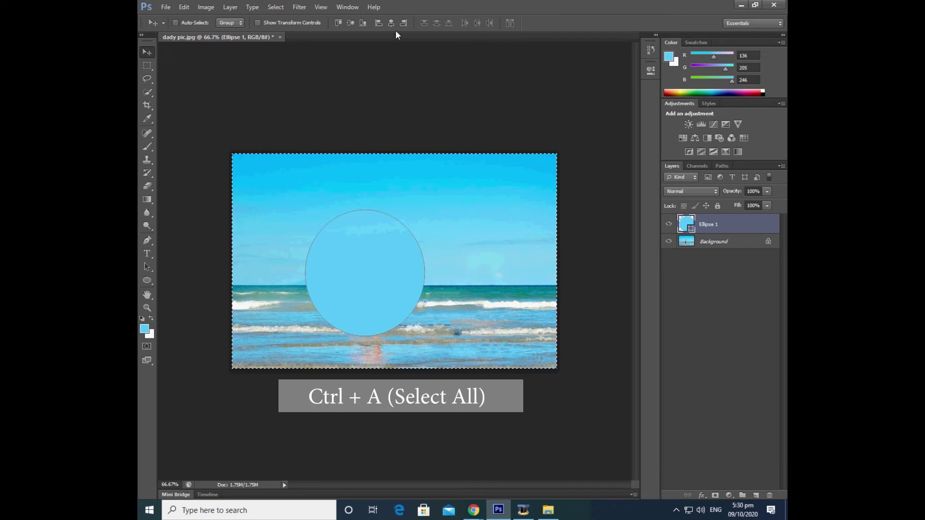
{"action": "left_click", "coordinate": [392, 23]}
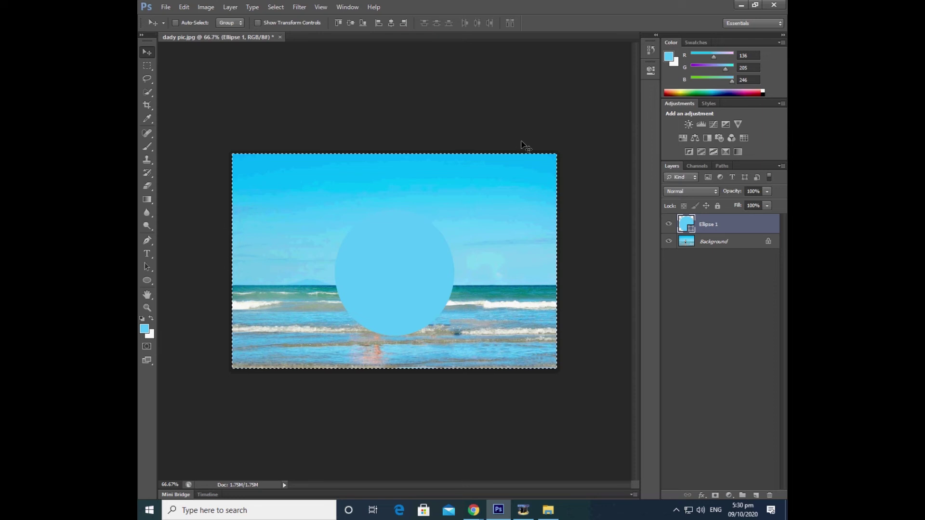
{"action": "key", "text": "ctrl+d"}
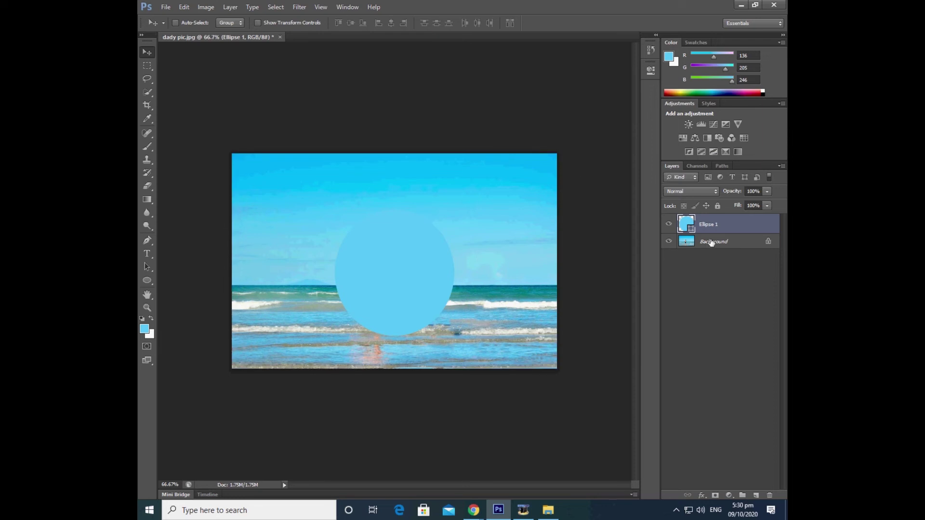
Step: Duplicate the Background layer and move the copy above Ellipse 1
{"action": "left_click", "coordinate": [720, 243]}
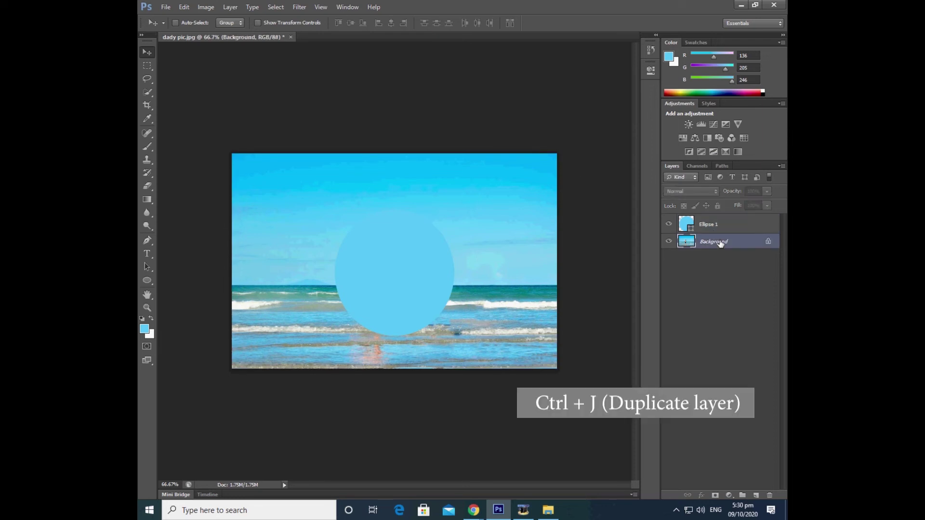
{"action": "key", "text": "ctrl+j"}
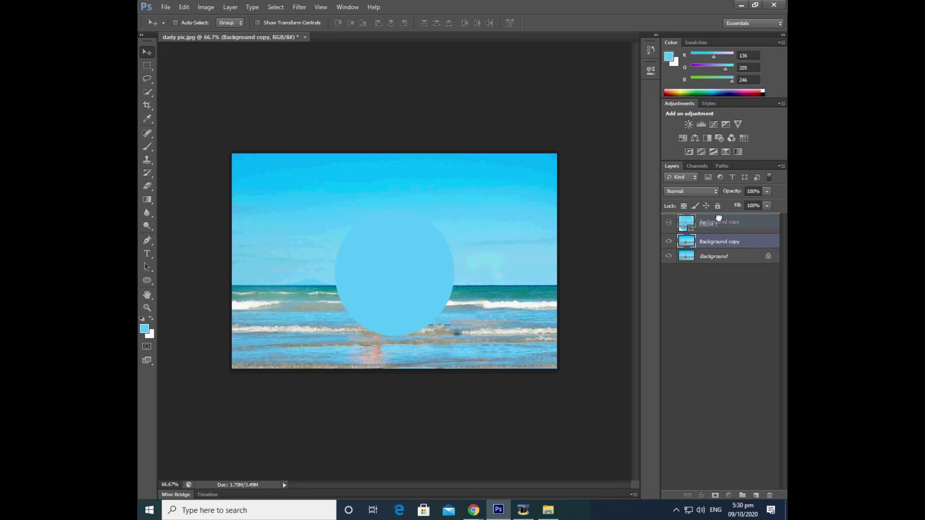
{"action": "left_click_drag", "start_coordinate": [720, 242], "coordinate": [720, 219]}
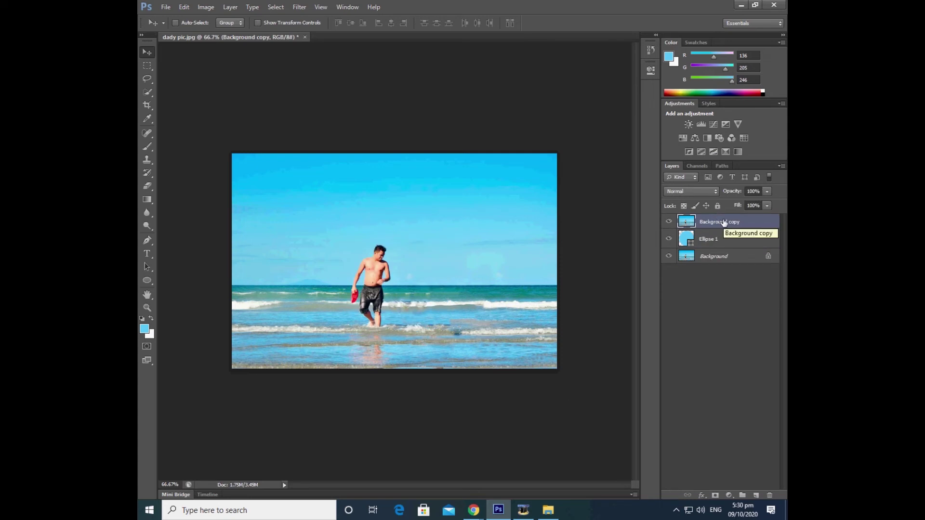
Step: Apply Distort > Spherize at 100% Normal to the Background copy layer
{"action": "left_click", "coordinate": [299, 7]}
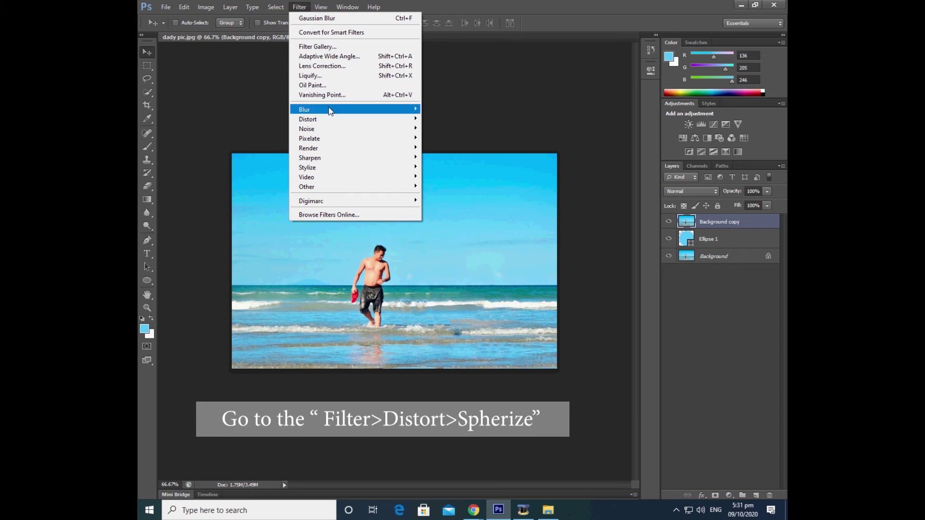
{"action": "mouse_move", "coordinate": [354, 118]}
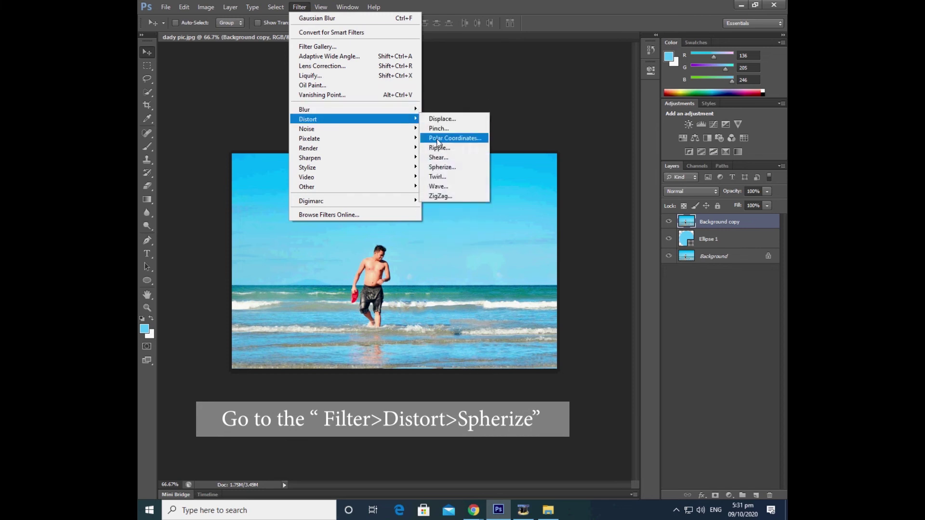
{"action": "left_click", "coordinate": [447, 168]}
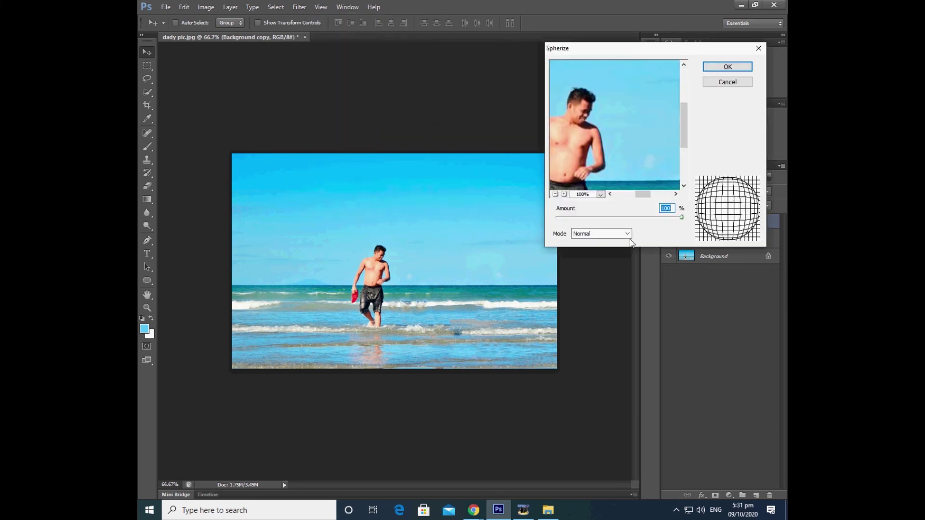
{"action": "left_click", "coordinate": [716, 68]}
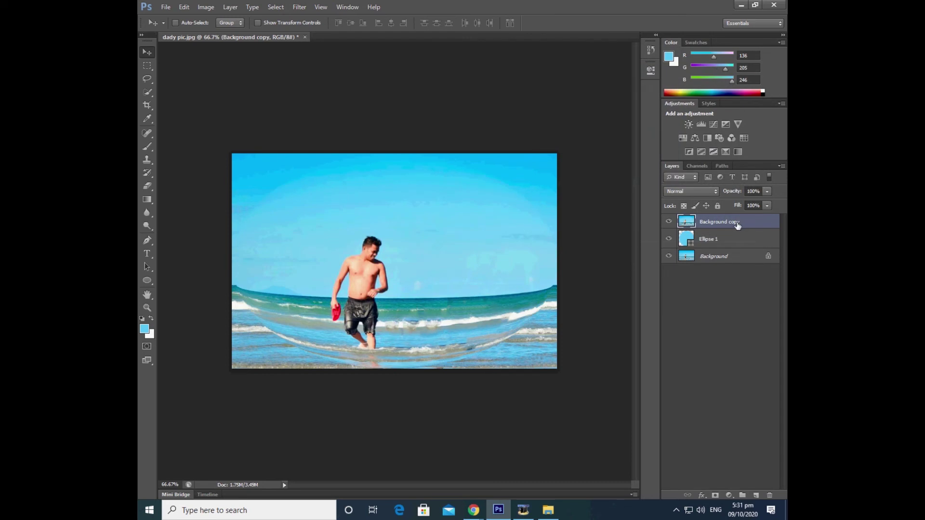
Step: Clip Background copy to the circle and scale it to roughly 37% × 59% to fit
{"action": "right_click", "coordinate": [737, 224]}
{"action": "left_click", "coordinate": [700, 271]}
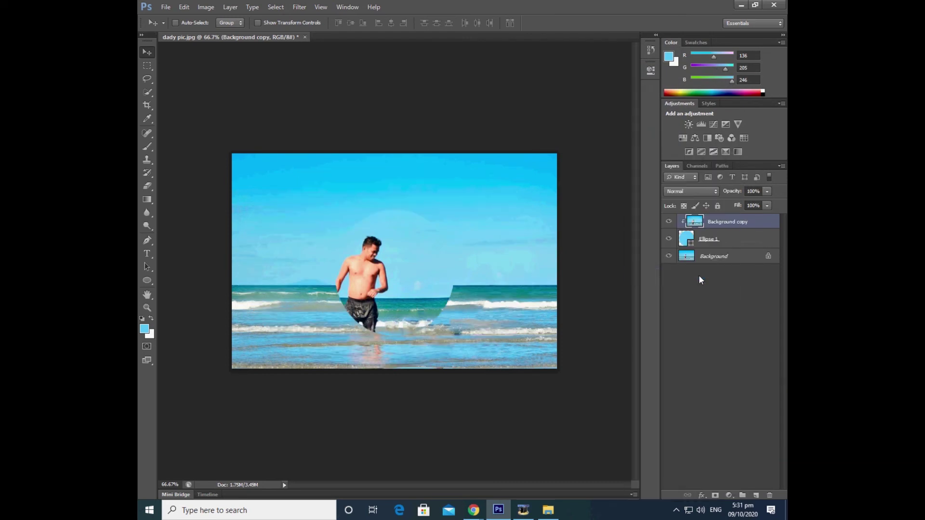
{"action": "key", "text": "ctrl+t"}
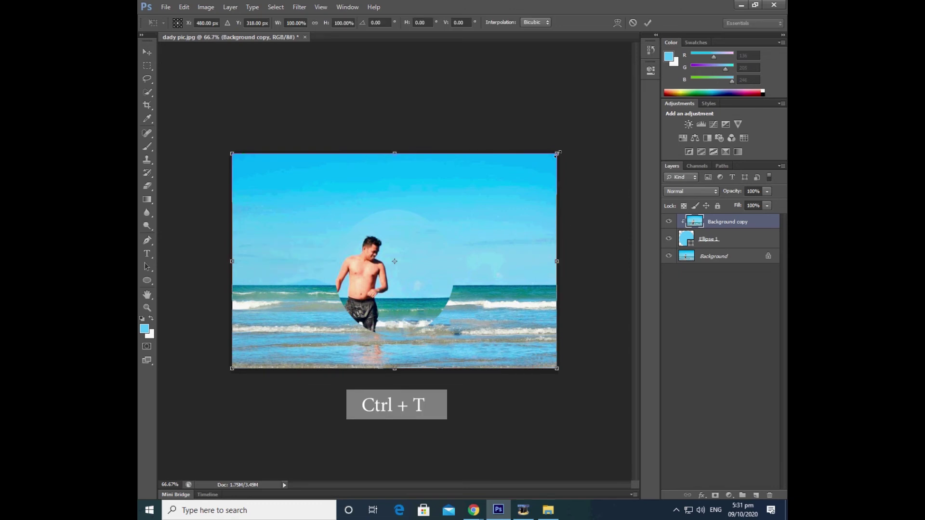
{"action": "left_click_drag", "start_coordinate": [557, 153], "coordinate": [488, 205]}
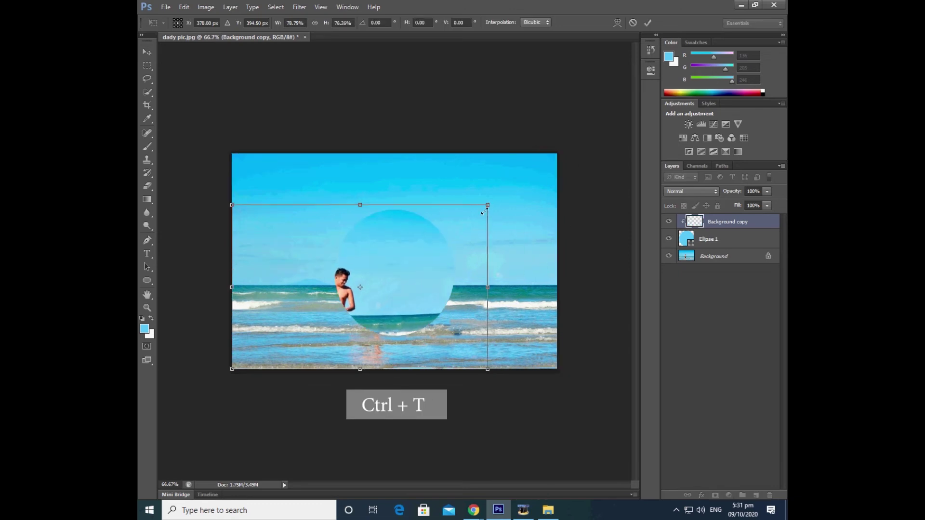
{"action": "left_click_drag", "start_coordinate": [479, 270], "coordinate": [518, 254]}
{"action": "left_click_drag", "start_coordinate": [532, 192], "coordinate": [507, 210]}
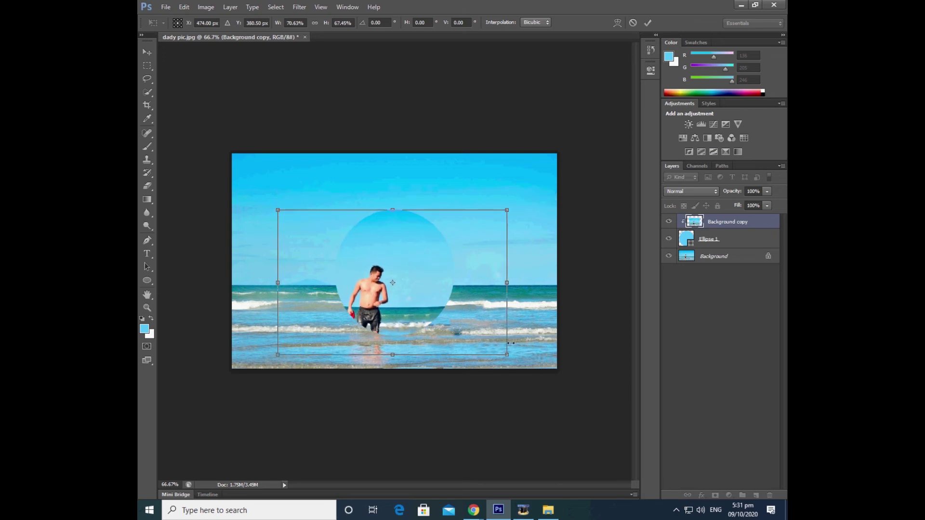
{"action": "left_click_drag", "start_coordinate": [507, 355], "coordinate": [506, 335]}
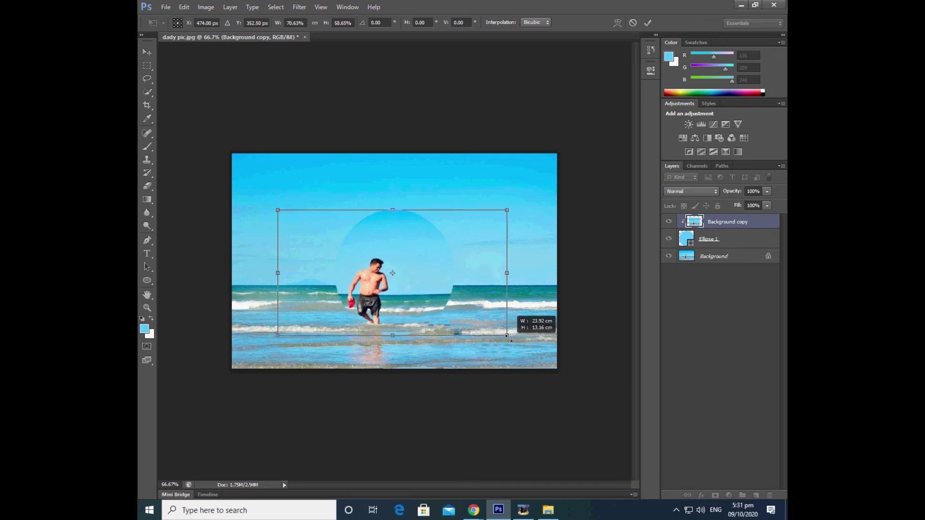
{"action": "left_click_drag", "start_coordinate": [506, 273], "coordinate": [454, 273]}
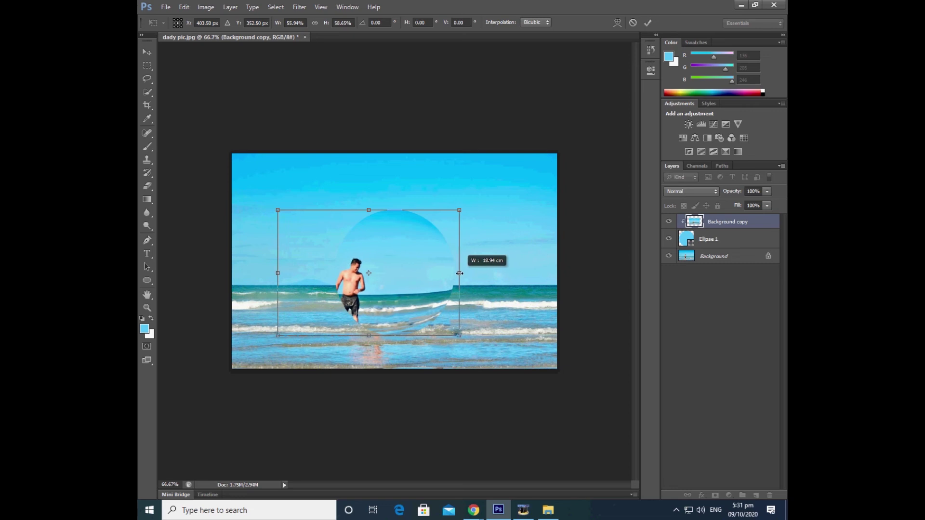
{"action": "left_click_drag", "start_coordinate": [278, 273], "coordinate": [335, 273]}
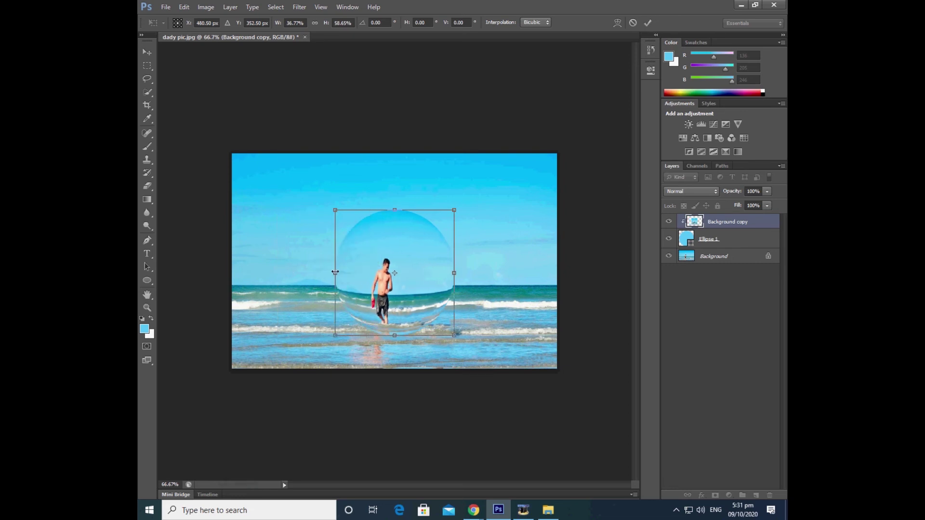
Step: Commit the resize, hide Ellipse 1's path outline, and open its Blending Options
{"action": "left_click", "coordinate": [647, 23]}
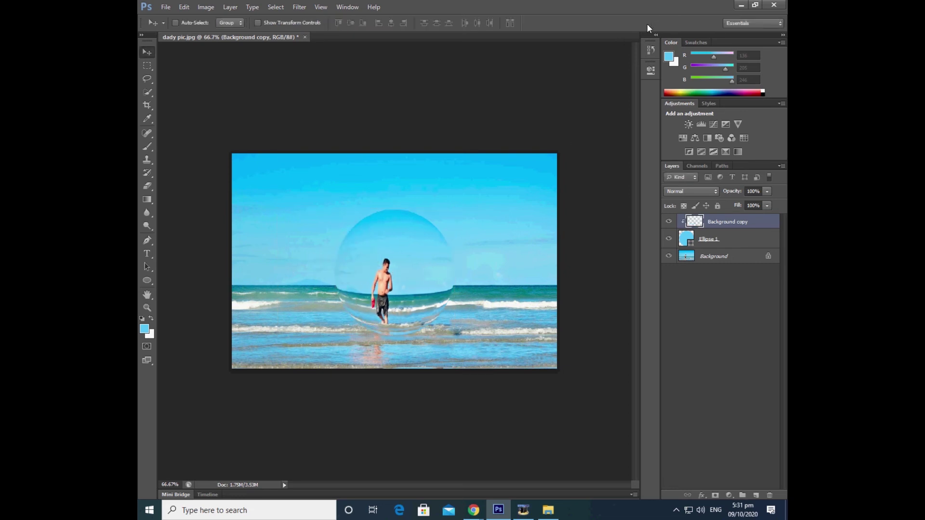
{"action": "left_click", "coordinate": [726, 240]}
{"action": "key", "text": "ctrl+h"}
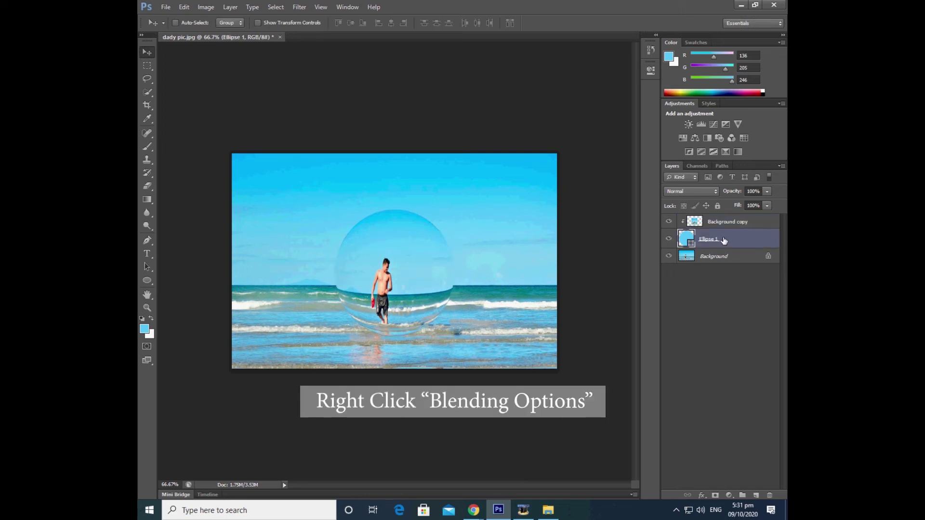
{"action": "right_click", "coordinate": [724, 238]}
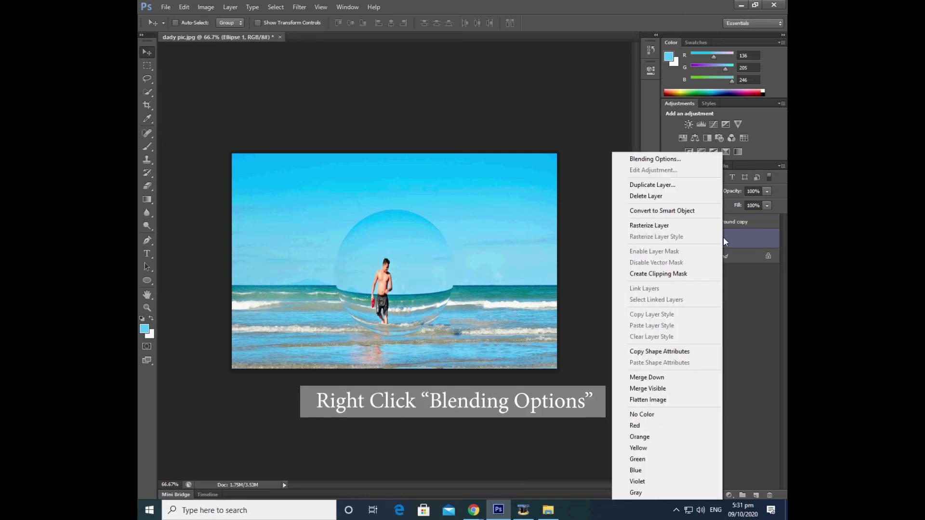
{"action": "left_click", "coordinate": [670, 162]}
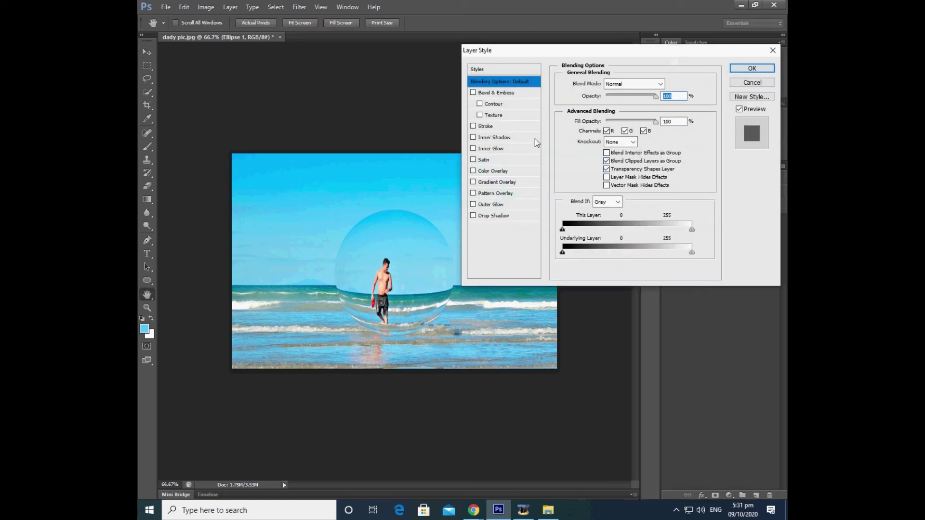
Step: Enable Inner Shadow with Linear Dodge (Add) blend mode and white colour
{"action": "left_click", "coordinate": [505, 137]}
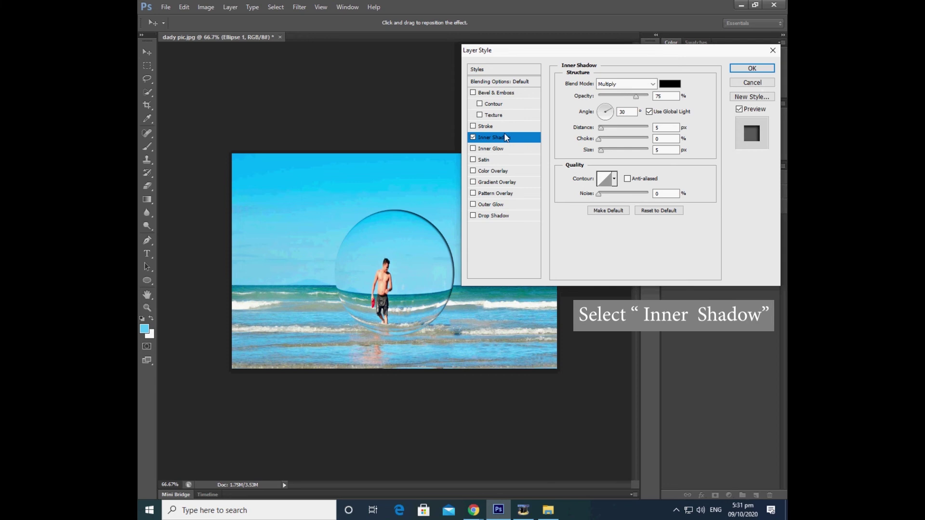
{"action": "left_click", "coordinate": [653, 84]}
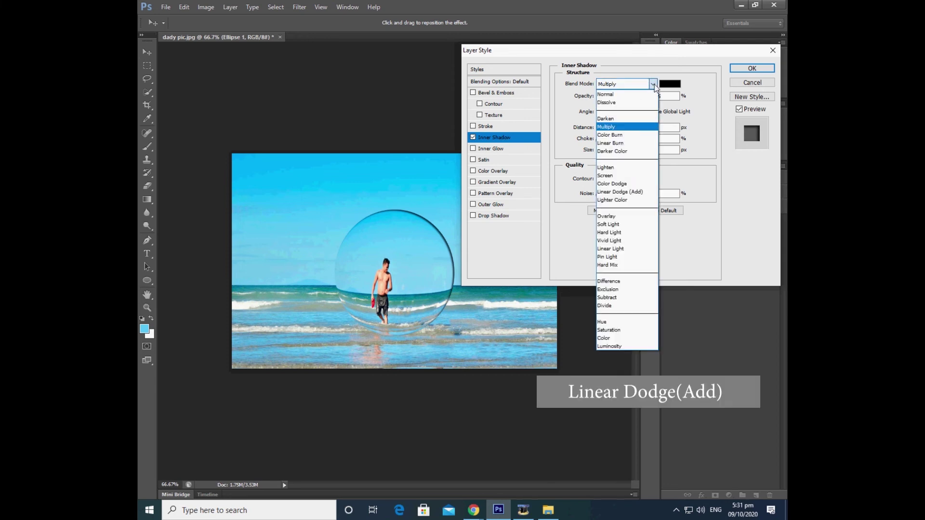
{"action": "left_click", "coordinate": [640, 192]}
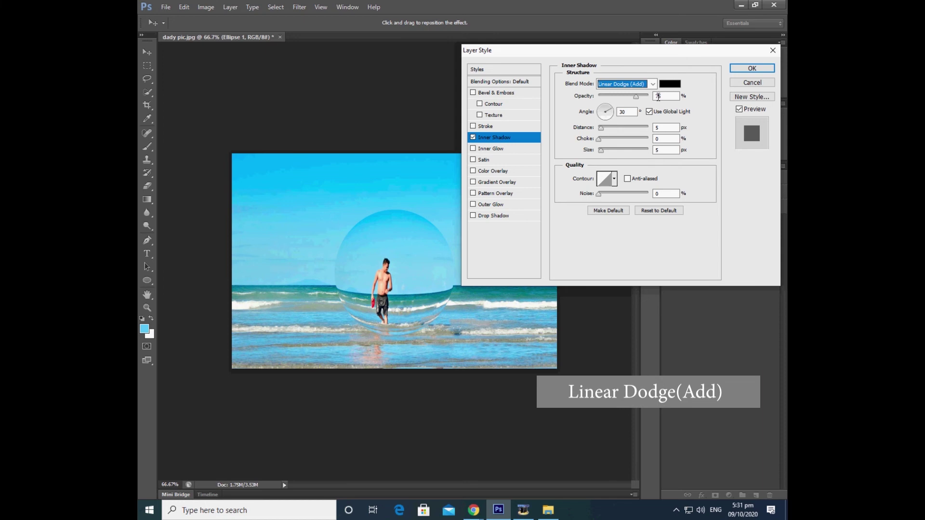
{"action": "left_click", "coordinate": [667, 87]}
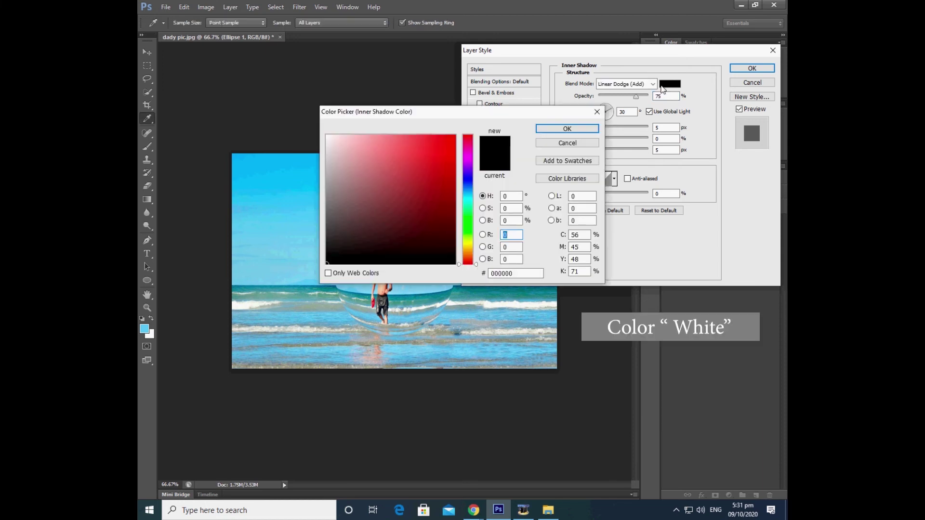
{"action": "left_click", "coordinate": [327, 136]}
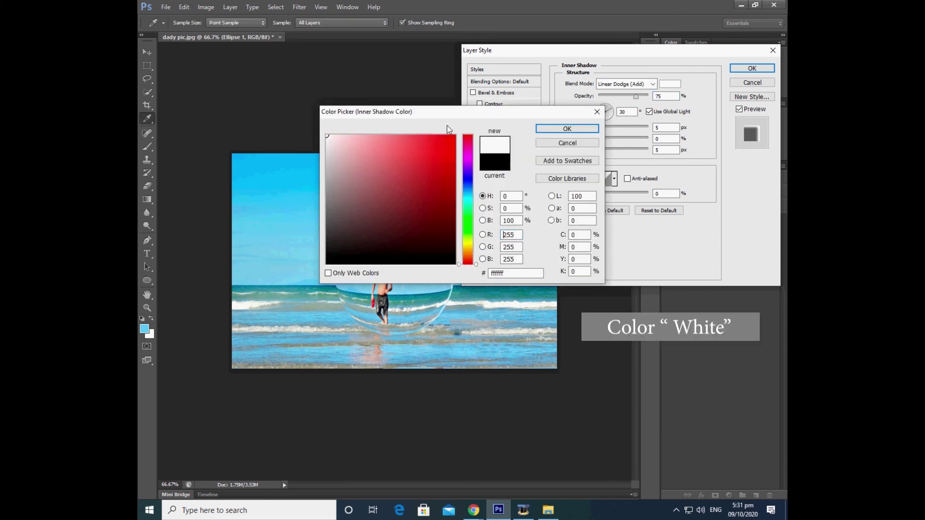
{"action": "left_click", "coordinate": [559, 133]}
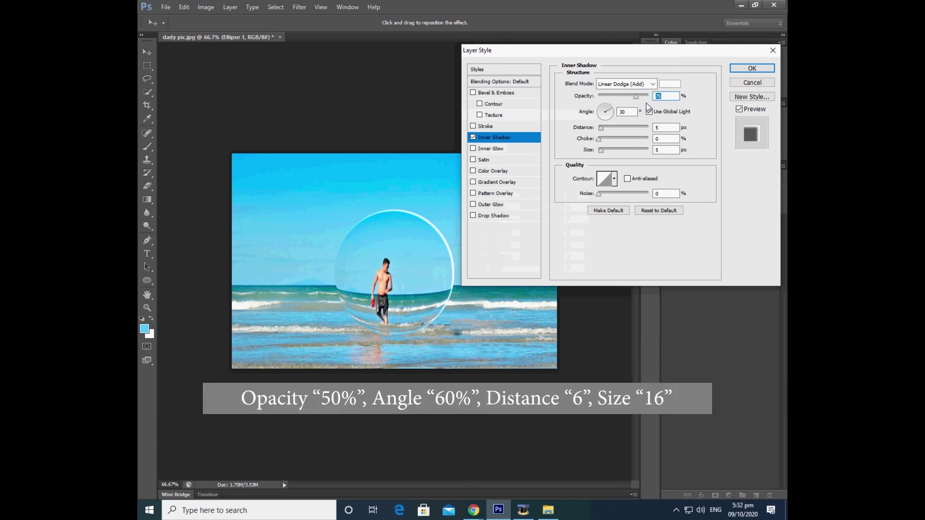
Step: Set the inner shadow to opacity 50, angle 60°, distance 6, size 16, Gaussian contour
{"action": "type", "text": "50"}
{"action": "key", "text": "Tab"}
{"action": "type", "text": "60"}
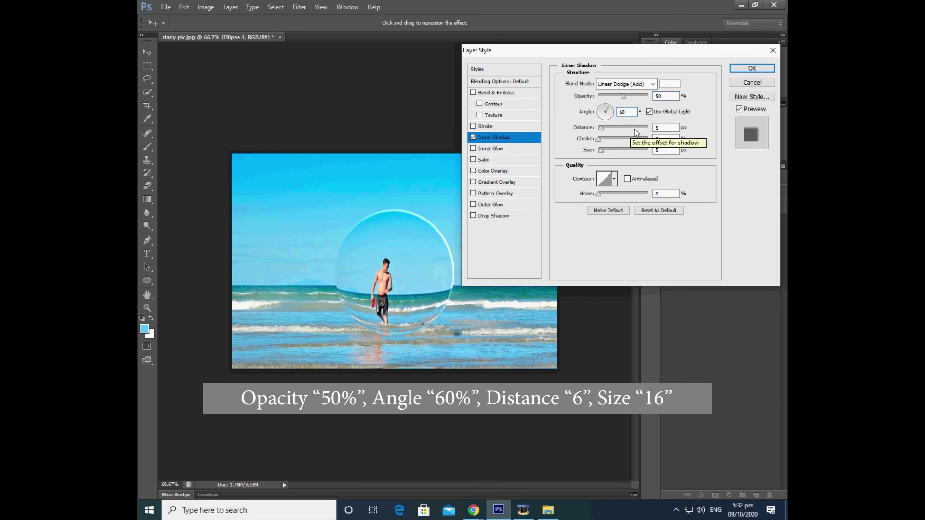
{"action": "key", "text": "Tab"}
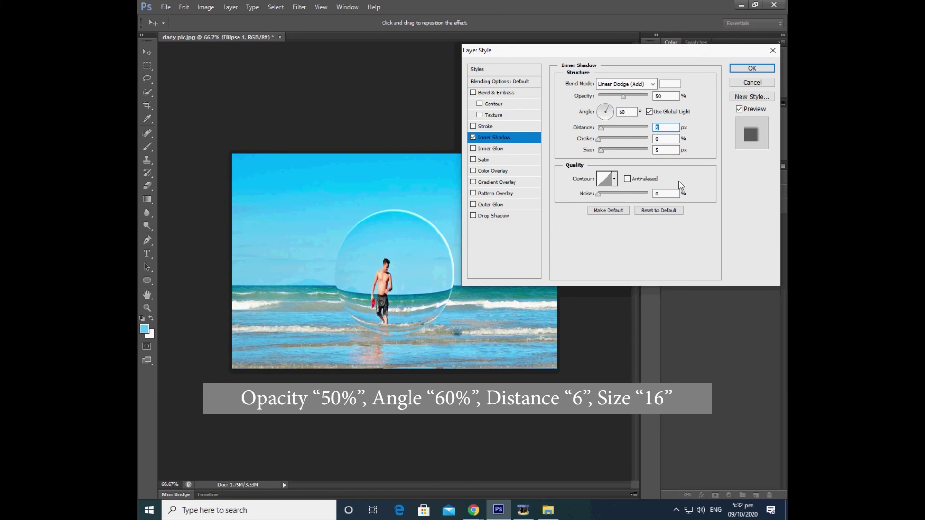
{"action": "type", "text": "6"}
{"action": "type", "text": "16"}
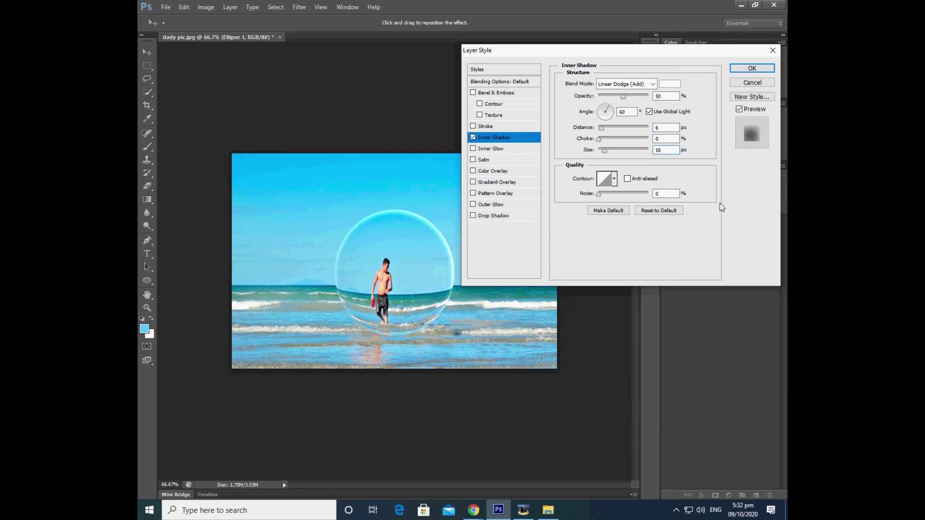
{"action": "left_click", "coordinate": [614, 179]}
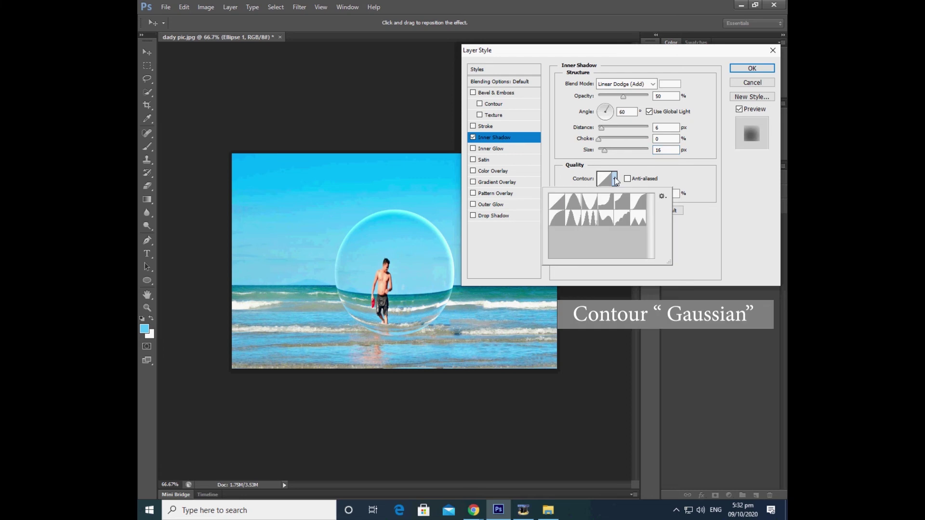
{"action": "left_click", "coordinate": [637, 201]}
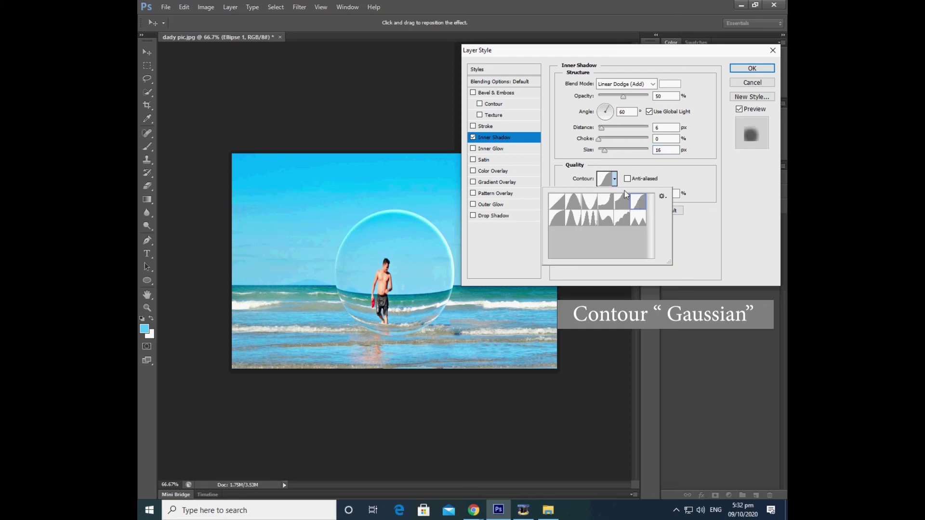
{"action": "left_click", "coordinate": [615, 181]}
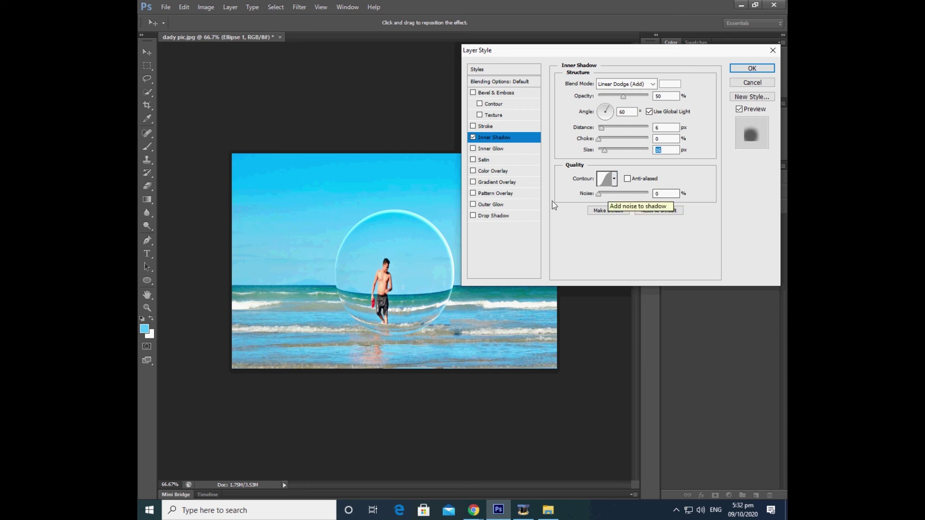
Step: Enable Gradient Overlay with Linear Burn blend at 60% opacity, then open the Gradient Editor
{"action": "left_click", "coordinate": [496, 183]}
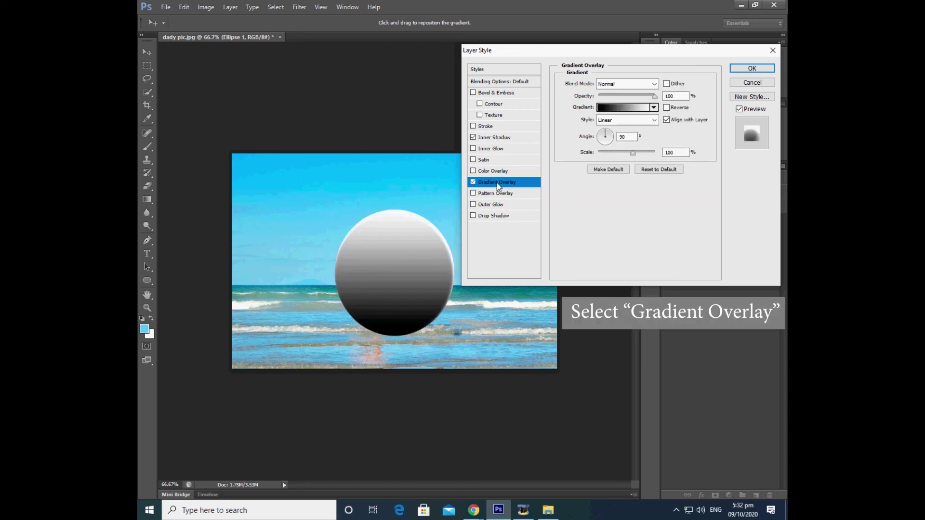
{"action": "left_click", "coordinate": [654, 84]}
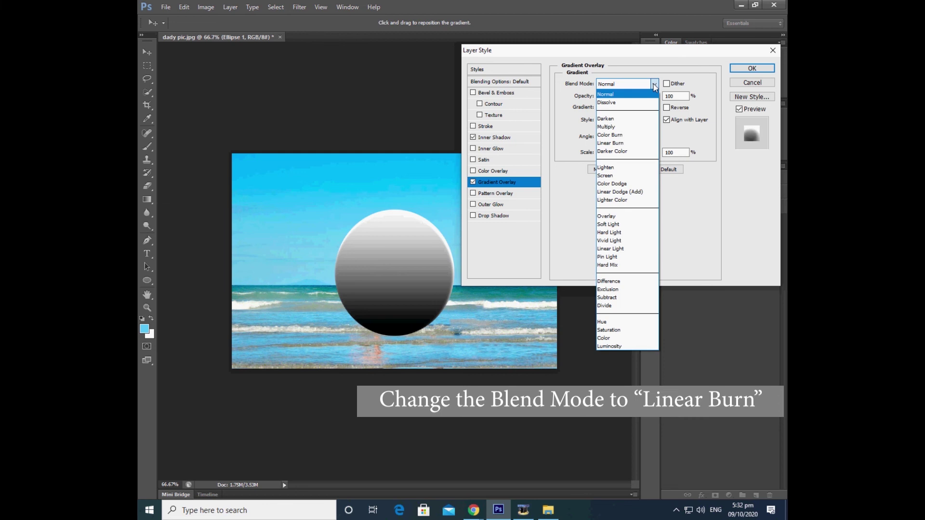
{"action": "left_click", "coordinate": [631, 144]}
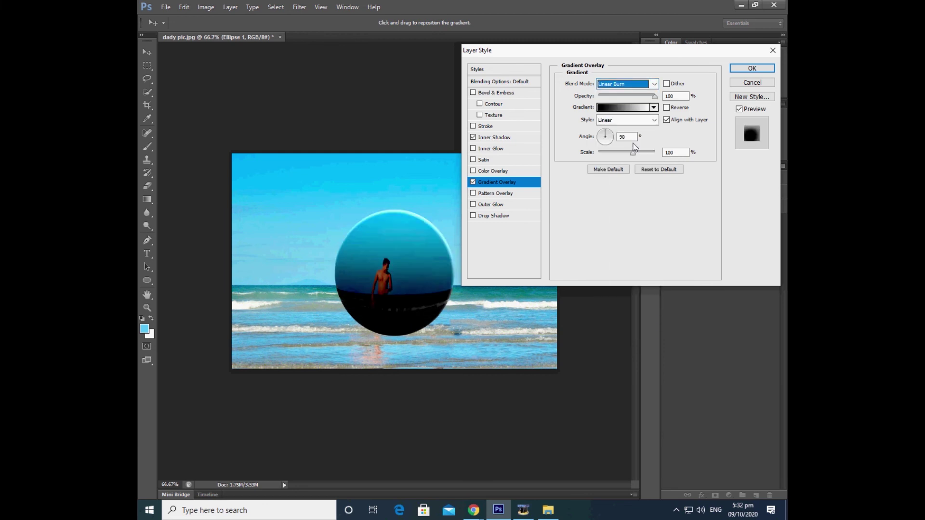
{"action": "double_click", "coordinate": [674, 96]}
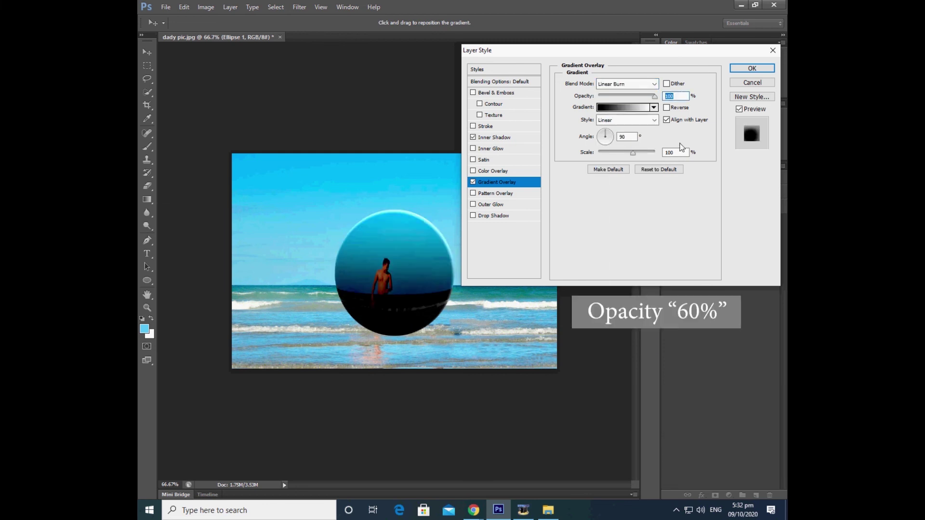
{"action": "type", "text": "6"}
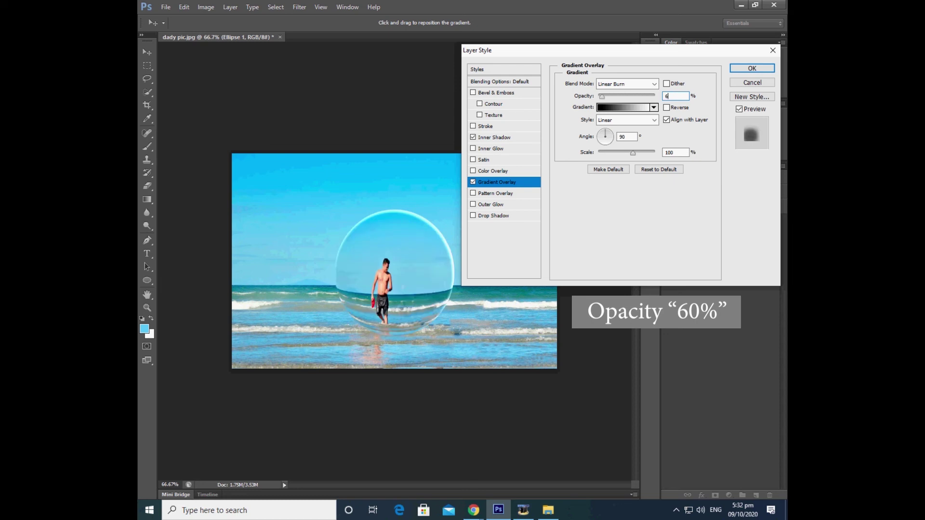
{"action": "type", "text": "0"}
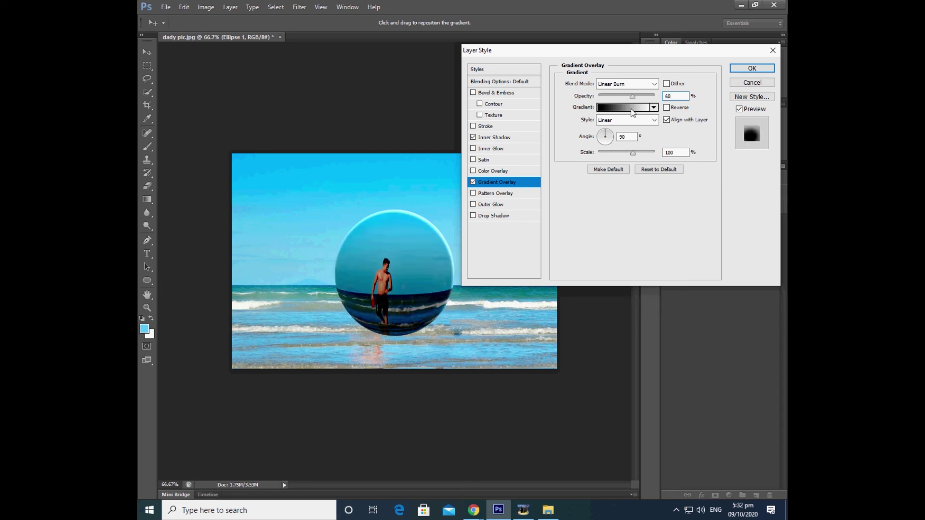
{"action": "left_click", "coordinate": [632, 110]}
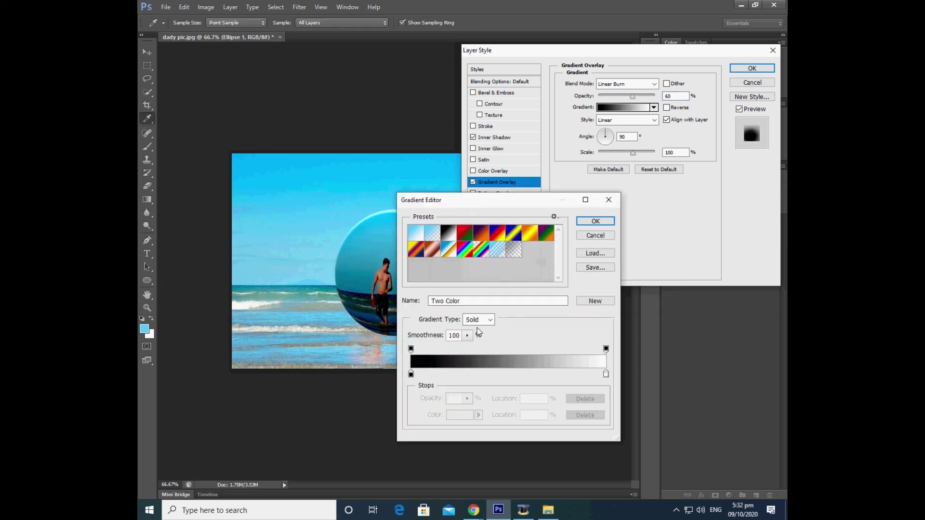
Step: Use a Foreground to Transparent gradient with the transparent stop moved to the middle
{"action": "left_click", "coordinate": [434, 234]}
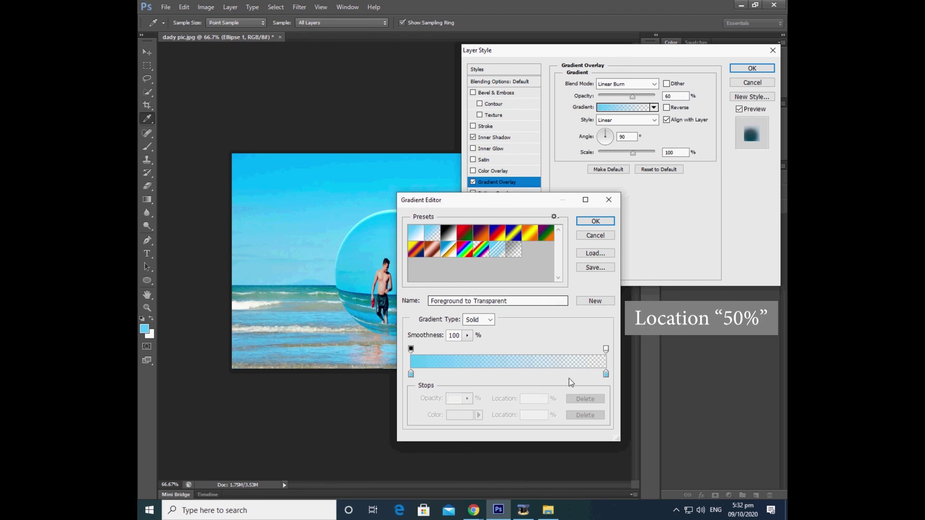
{"action": "left_click", "coordinate": [606, 350]}
{"action": "left_click_drag", "start_coordinate": [606, 353], "coordinate": [510, 356]}
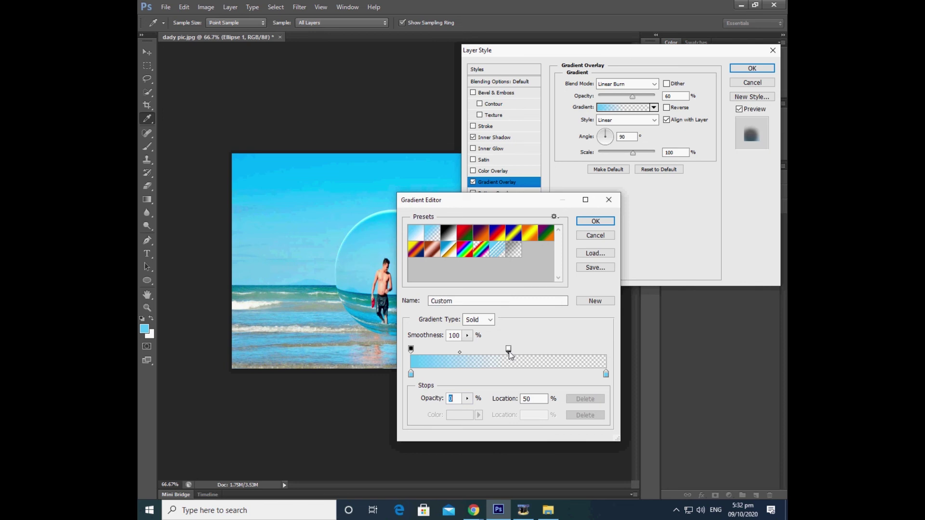
{"action": "left_click", "coordinate": [595, 221]}
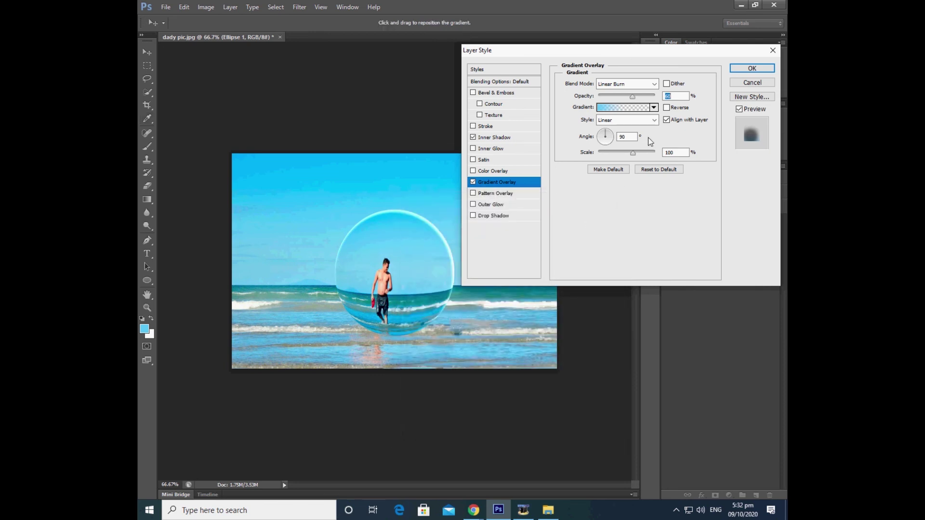
Step: Set the gradient overlay angle to 60° and scale to 90%
{"action": "left_click_drag", "start_coordinate": [627, 137], "coordinate": [615, 138]}
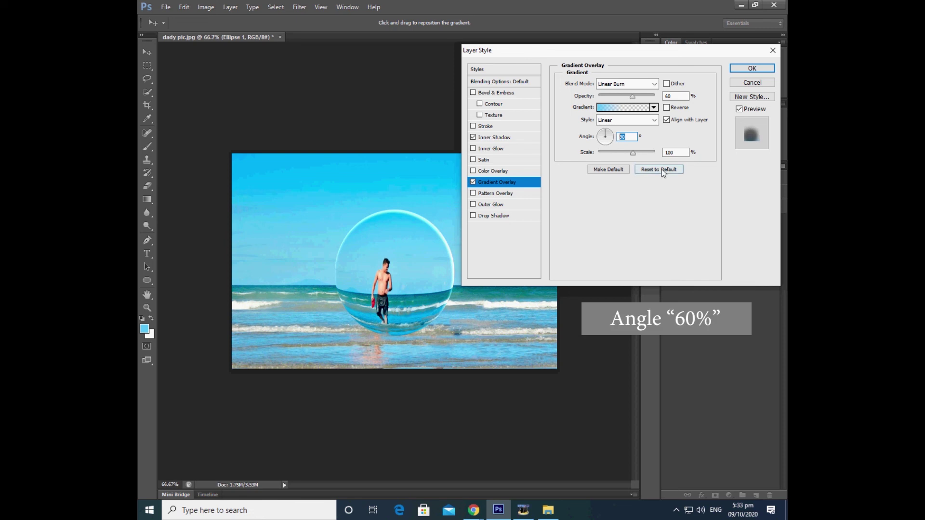
{"action": "type", "text": "60"}
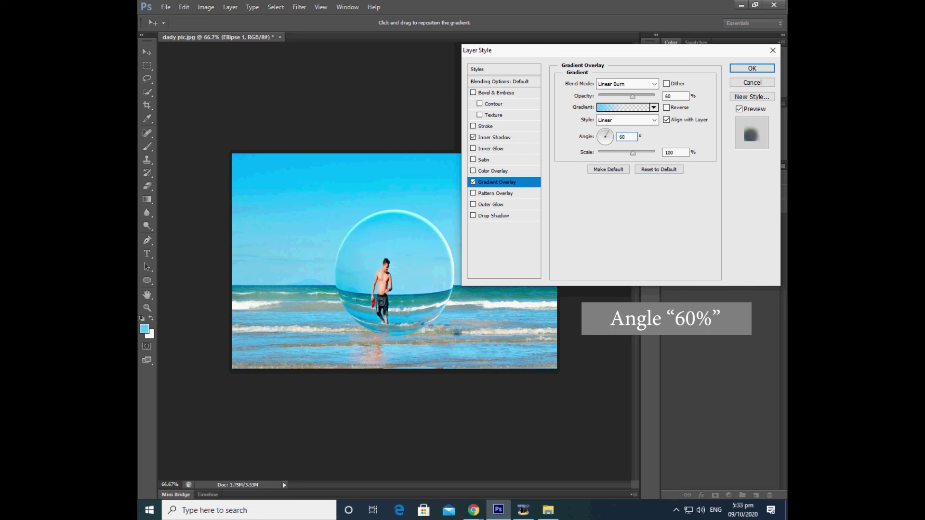
{"action": "double_click", "coordinate": [672, 152]}
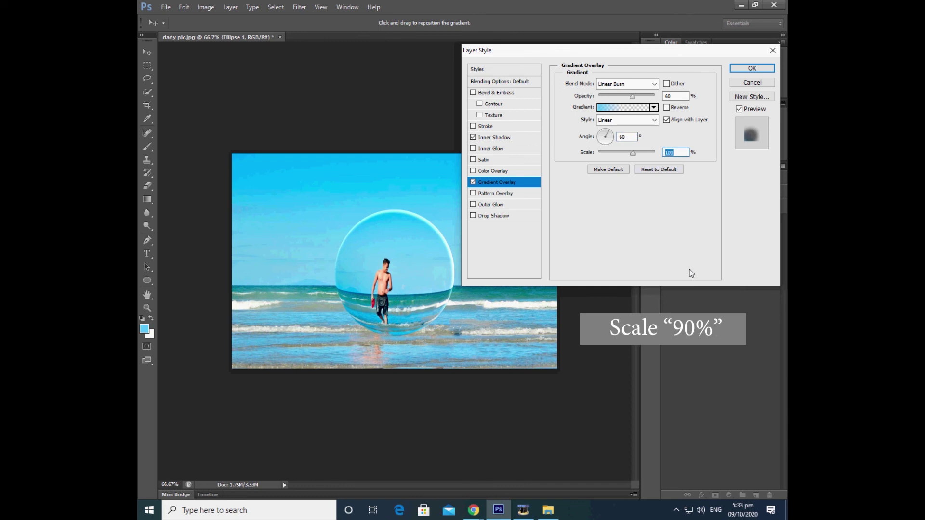
{"action": "type", "text": "90"}
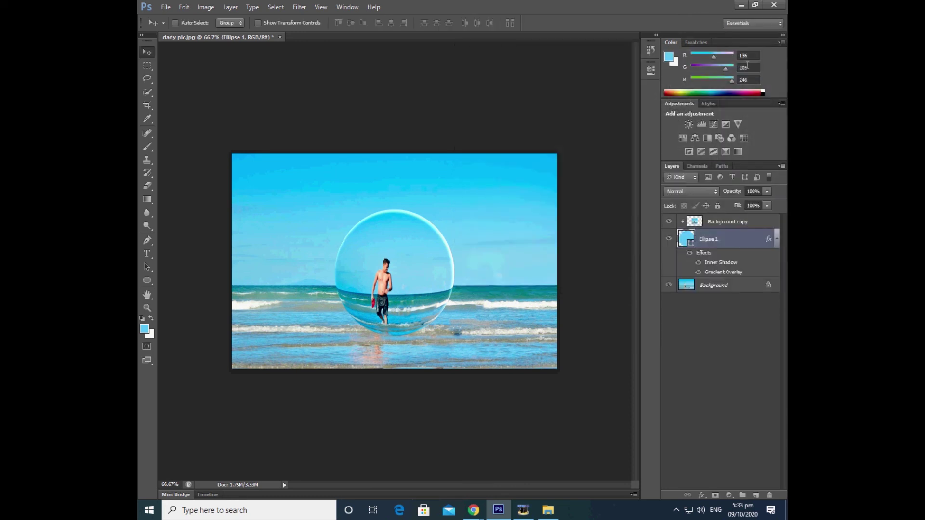
Step: Squash the lower Ellipse 1 into a thin oval strip just below the sphere
{"action": "left_click", "coordinate": [722, 289]}
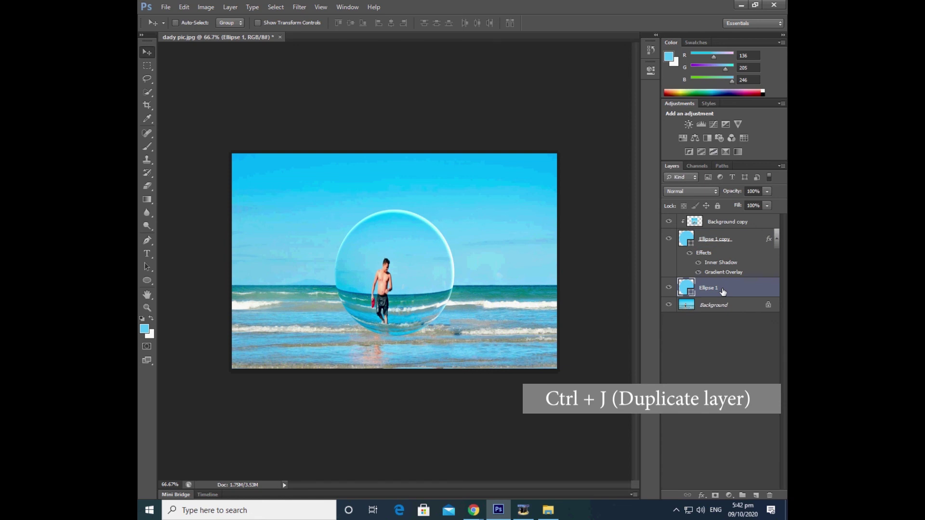
{"action": "key", "text": "ctrl+t"}
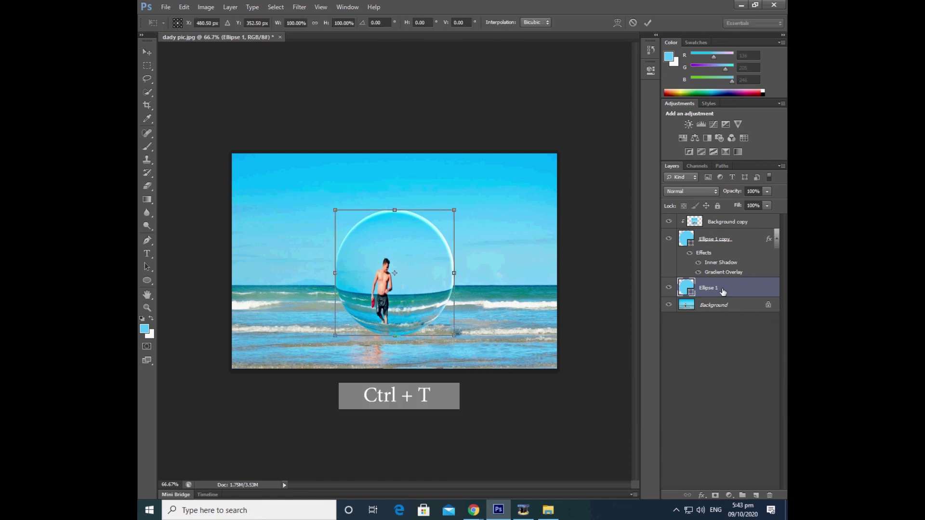
{"action": "mouse_move", "coordinate": [454, 211]}
{"action": "left_mouse_down"}
{"action": "mouse_move", "coordinate": [411, 345]}
{"action": "mouse_move", "coordinate": [427, 348]}
{"action": "left_mouse_up"}
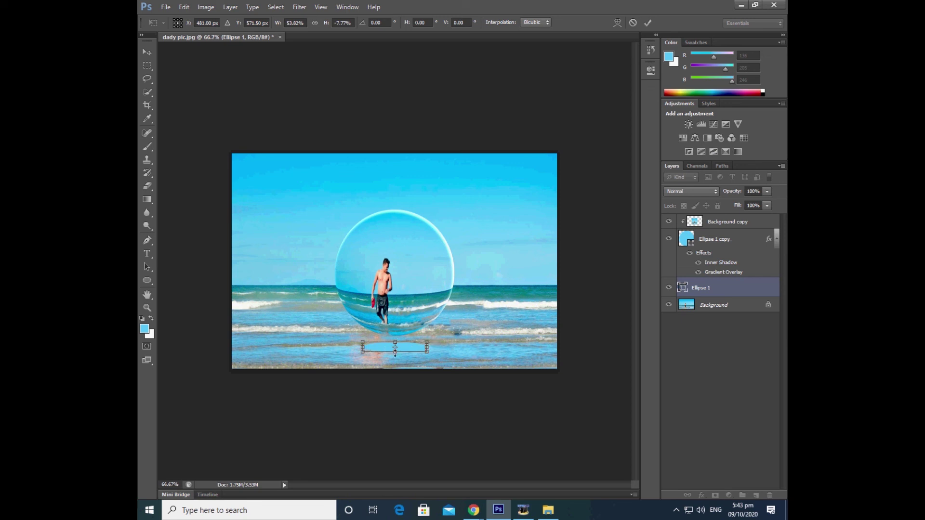
{"action": "mouse_move", "coordinate": [395, 352]}
{"action": "left_mouse_down"}
{"action": "mouse_move", "coordinate": [405, 348]}
{"action": "mouse_move", "coordinate": [367, 346]}
{"action": "mouse_move", "coordinate": [406, 351]}
{"action": "left_mouse_up"}
{"action": "left_click", "coordinate": [648, 23]}
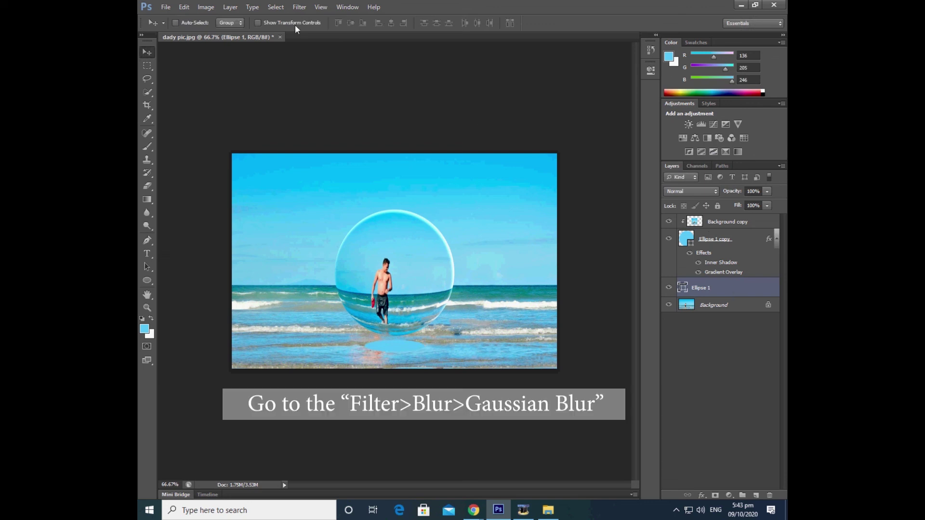
Step: Blur the shadow oval with a 7.4 px Gaussian Blur
{"action": "left_click", "coordinate": [299, 8]}
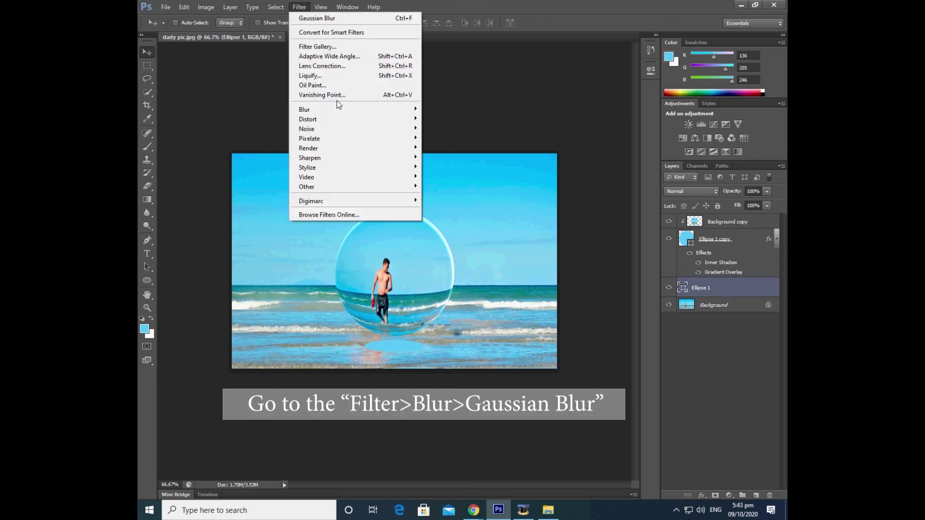
{"action": "mouse_move", "coordinate": [352, 109]}
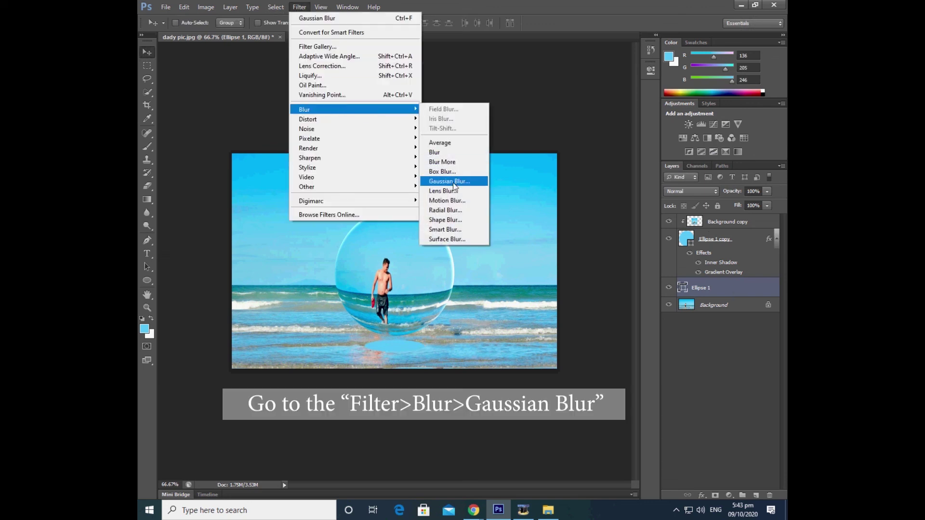
{"action": "left_click", "coordinate": [450, 181]}
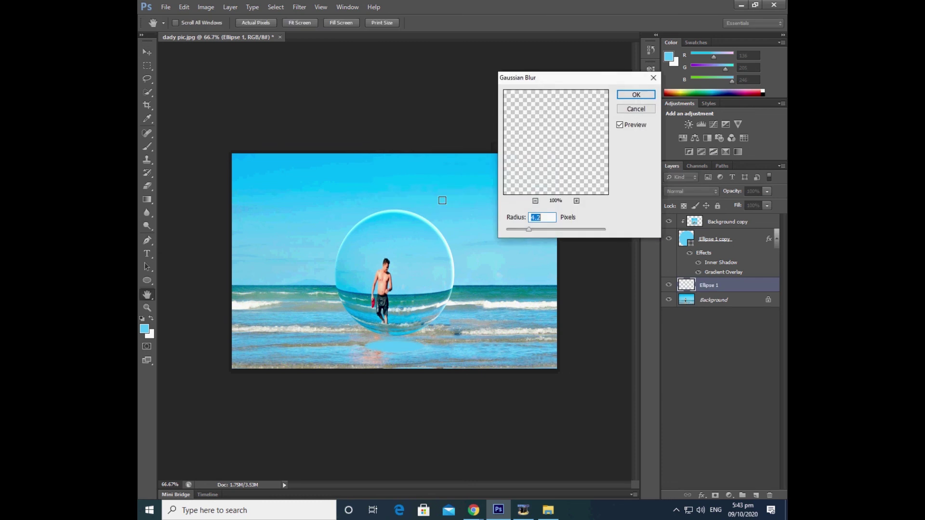
{"action": "left_click_drag", "start_coordinate": [528, 230], "coordinate": [542, 233]}
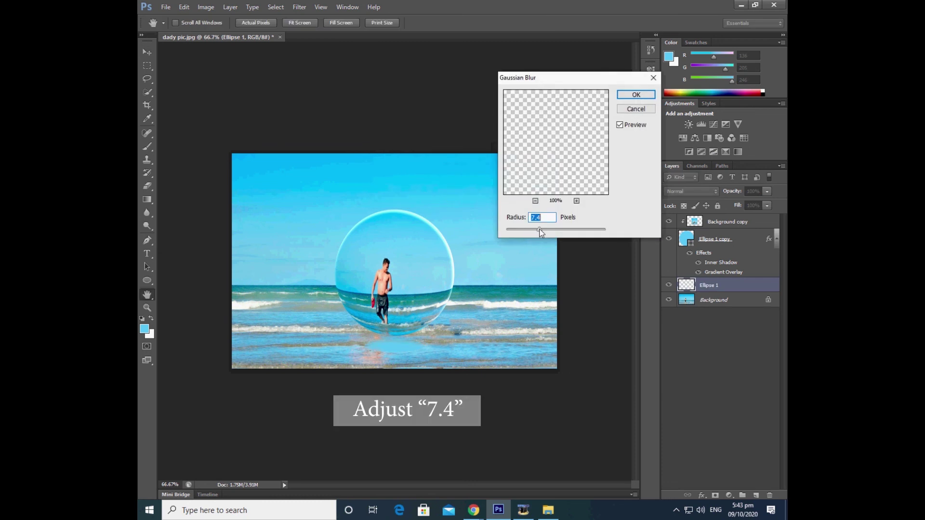
{"action": "left_click", "coordinate": [629, 96]}
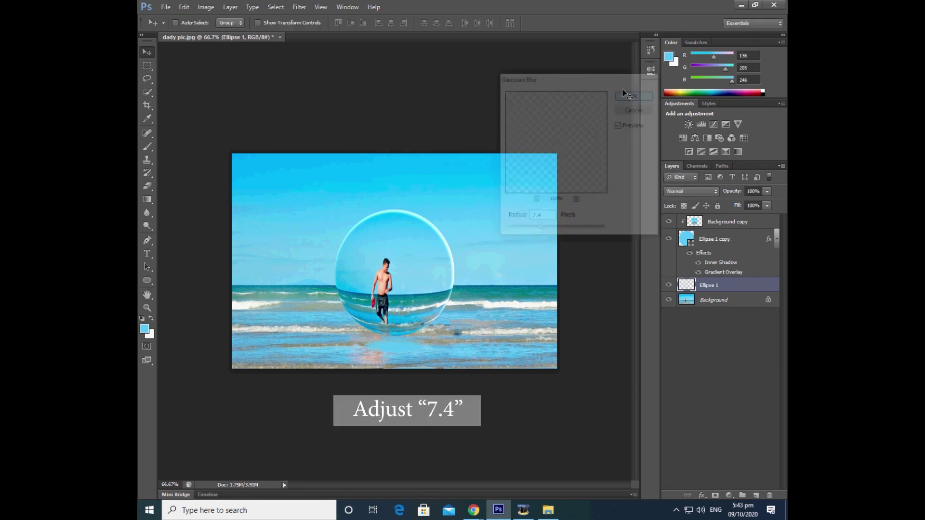
Step: Set the shadow layer's opacity to 88% and duplicate the Background layer
{"action": "left_click", "coordinate": [765, 192]}
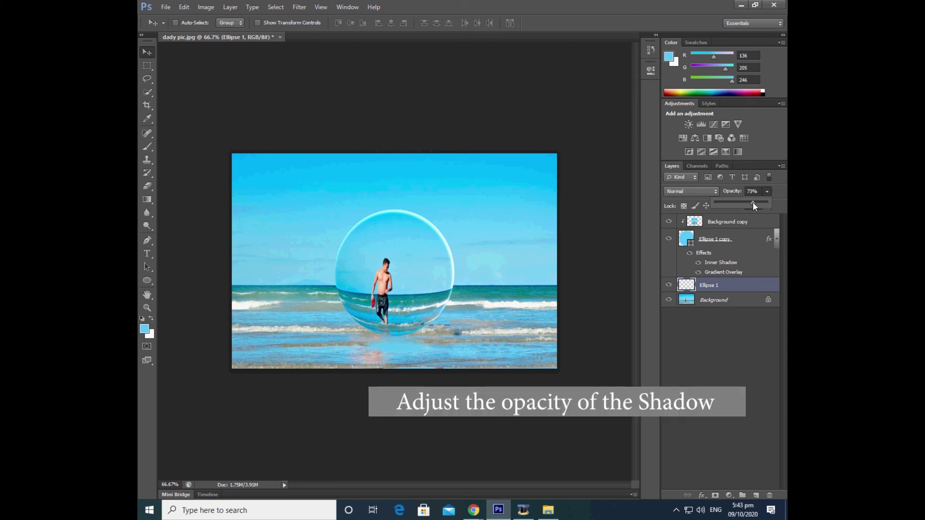
{"action": "left_click_drag", "start_coordinate": [756, 207], "coordinate": [759, 208]}
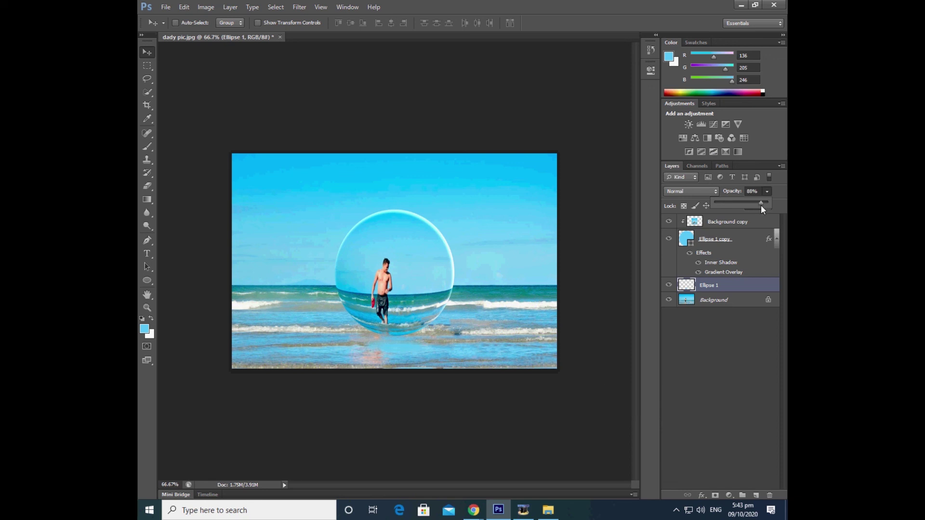
{"action": "left_click", "coordinate": [737, 301]}
{"action": "key", "text": "ctrl+j"}
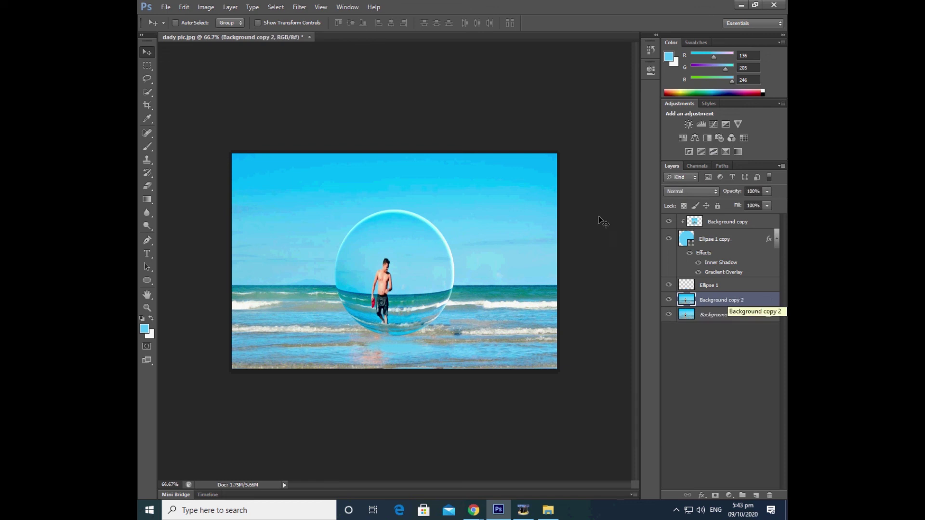
Step: Apply a 4.0-pixel Gaussian Blur to Background copy 2 to soften the beach scene
{"action": "left_click", "coordinate": [299, 7]}
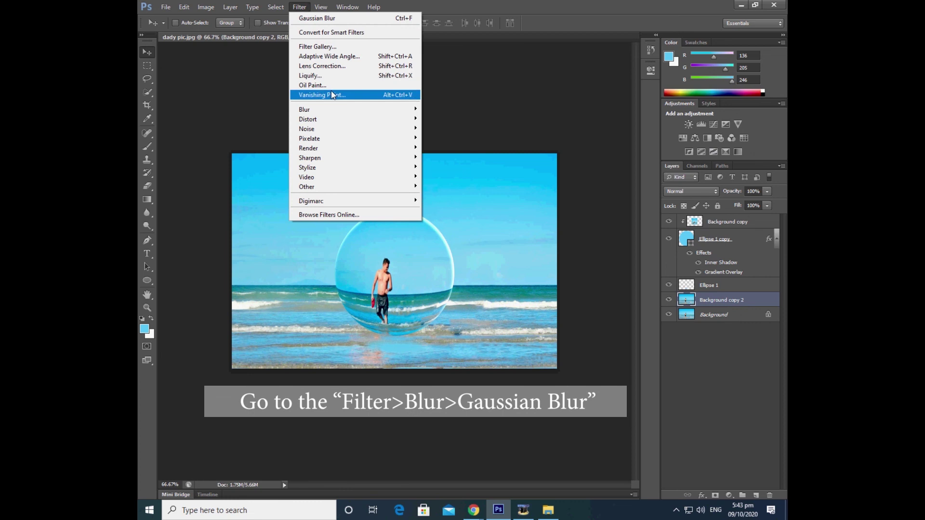
{"action": "mouse_move", "coordinate": [305, 109]}
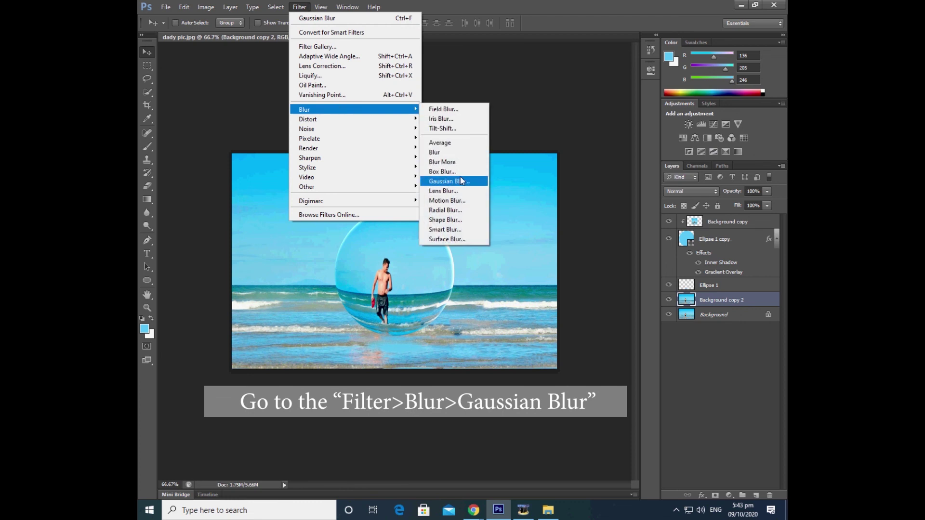
{"action": "left_click", "coordinate": [461, 181]}
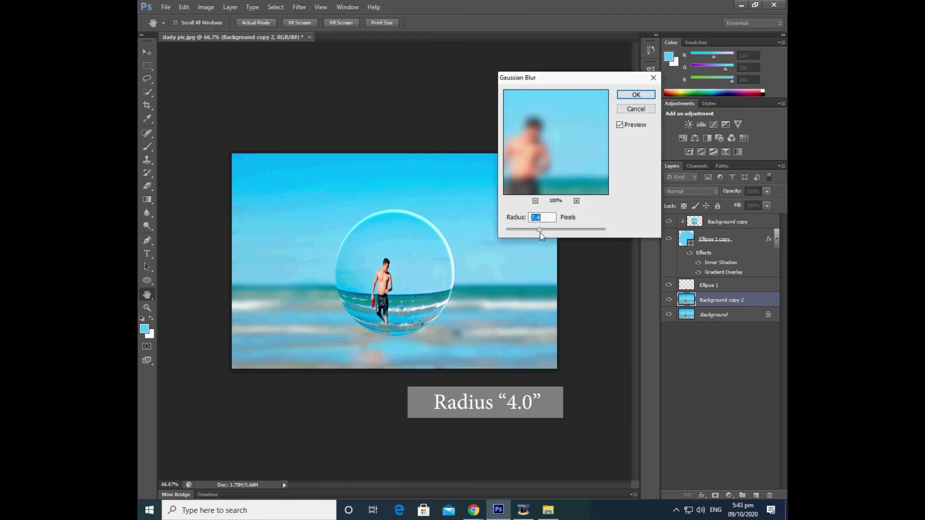
{"action": "left_click_drag", "start_coordinate": [539, 229], "coordinate": [525, 231]}
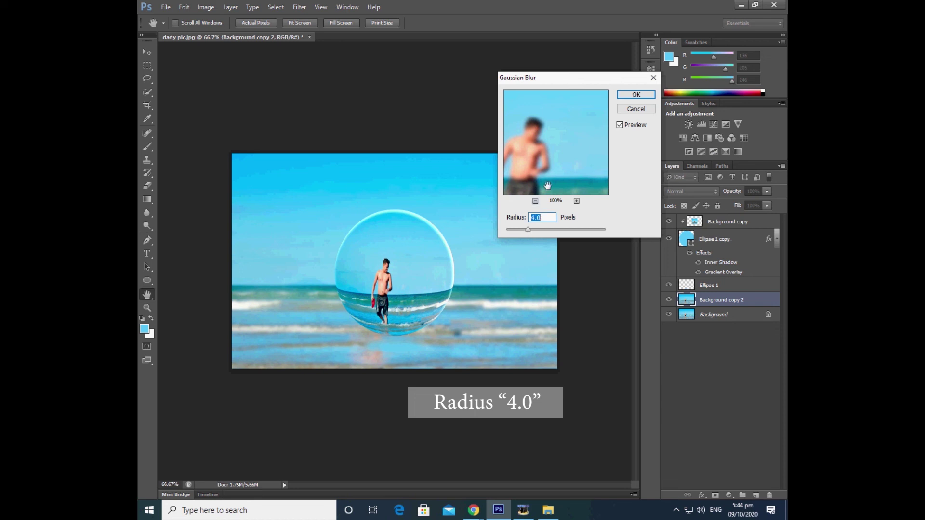
{"action": "left_click", "coordinate": [629, 97]}
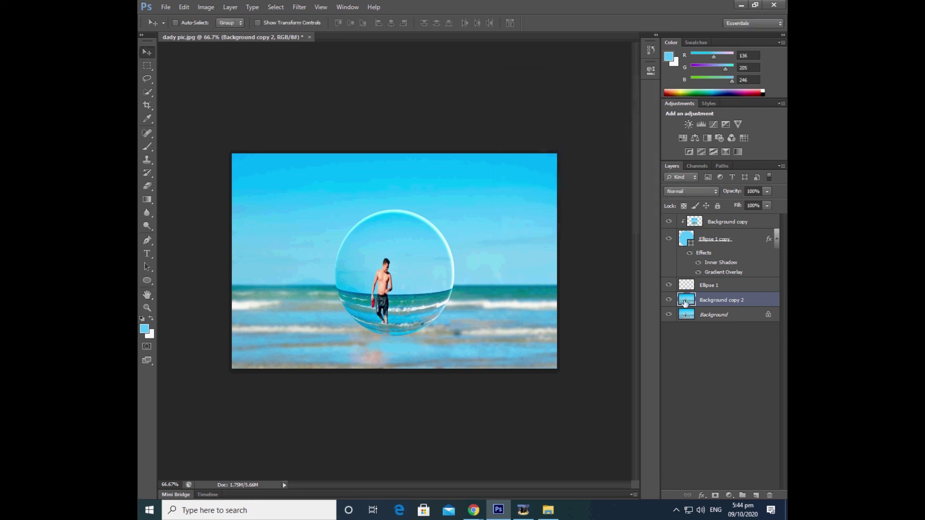
{"action": "left_click", "coordinate": [668, 300]}
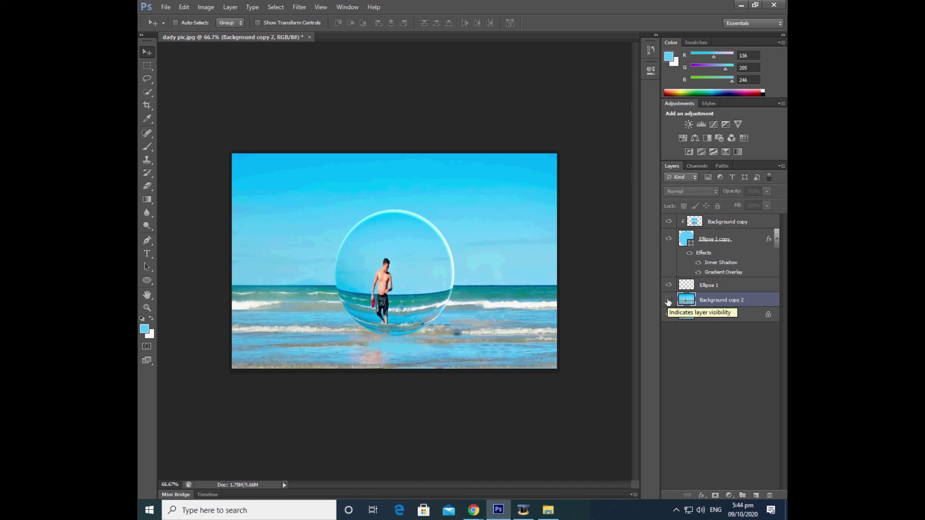
{"action": "left_click", "coordinate": [668, 301]}
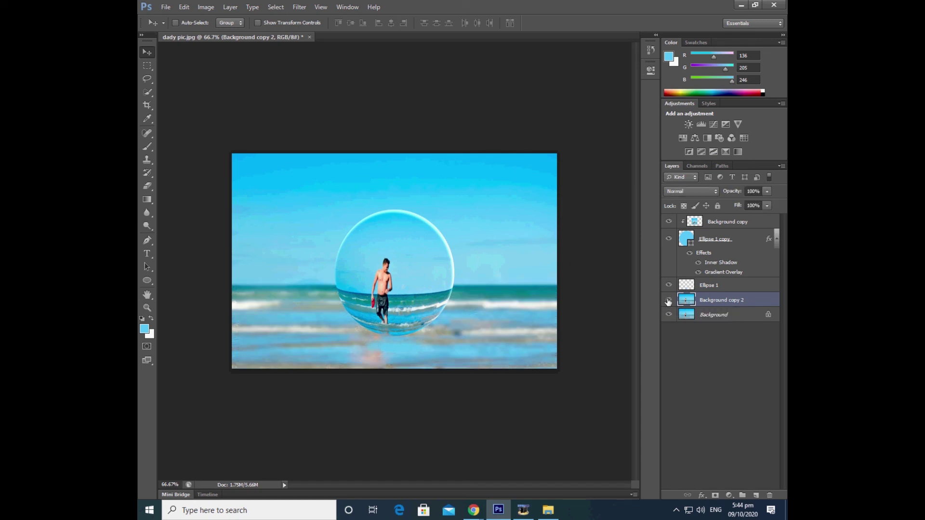